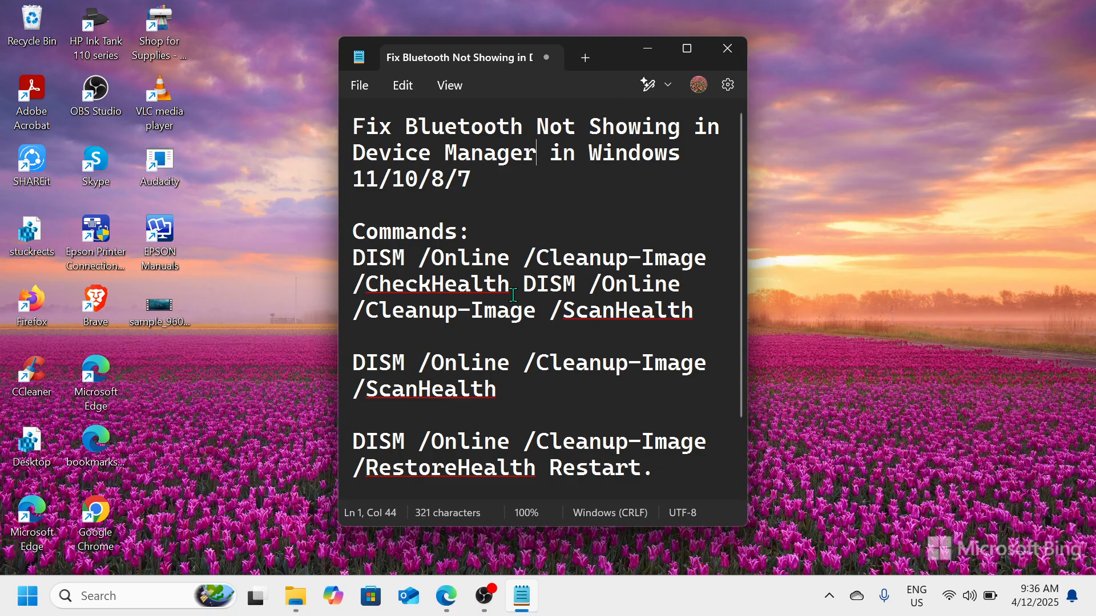
# - Read through the DISM and SFC commands in the Bluetooth fix note, and minimize the note window
pyautogui.scroll(-1, 513, 295)
pyautogui.scroll(2, 513, 295)
pyautogui.scroll(-2, 513, 295)
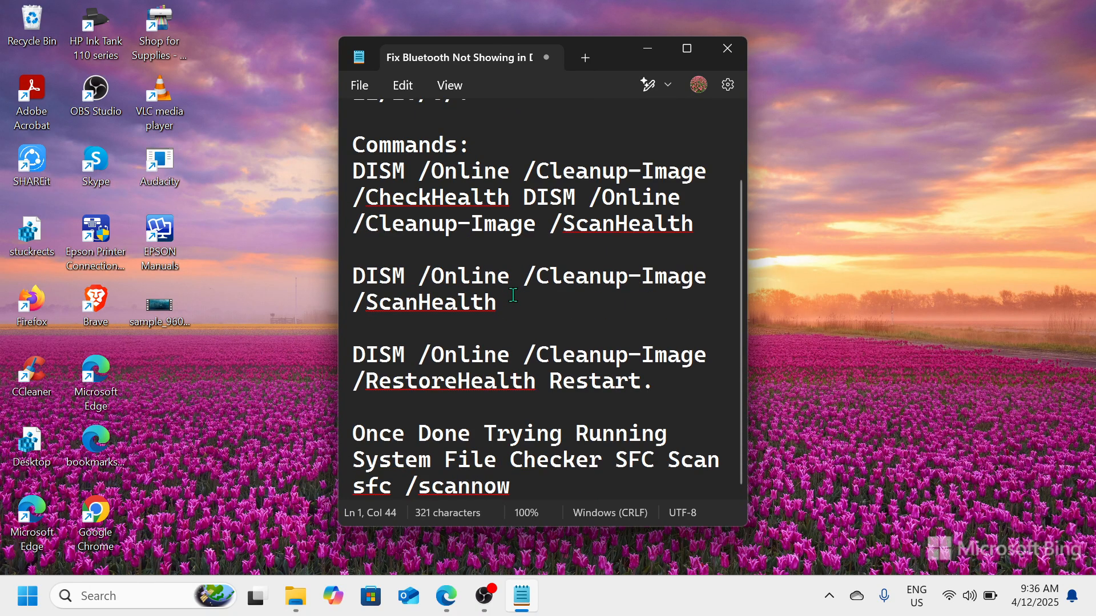
pyautogui.scroll(1, 513, 295)
pyautogui.scroll(1, 513, 295)
pyautogui.scroll(-2, 513, 295)
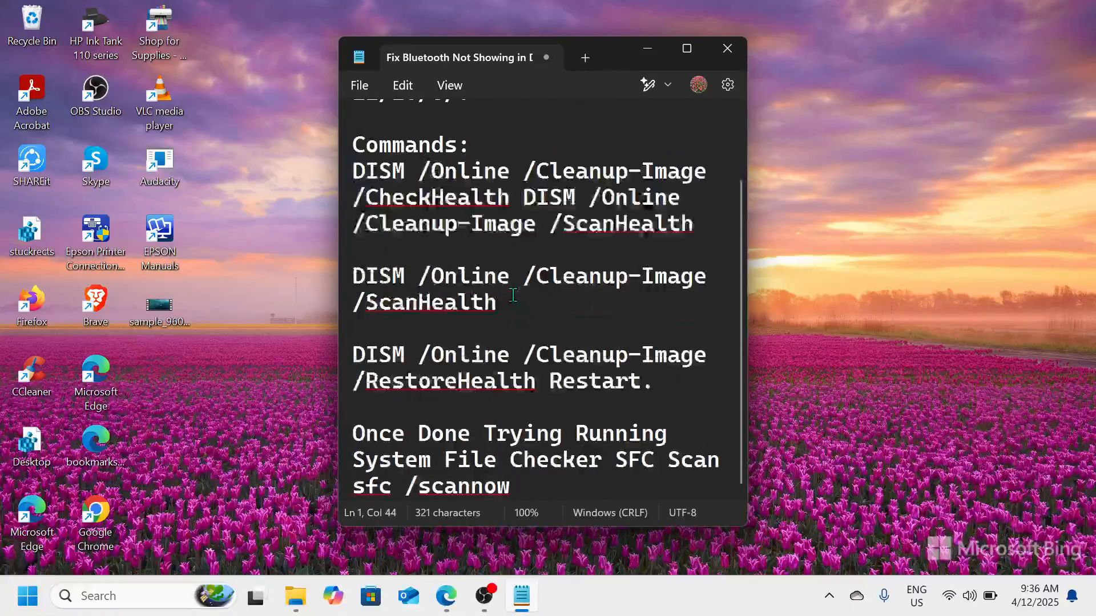
pyautogui.click(642, 52)
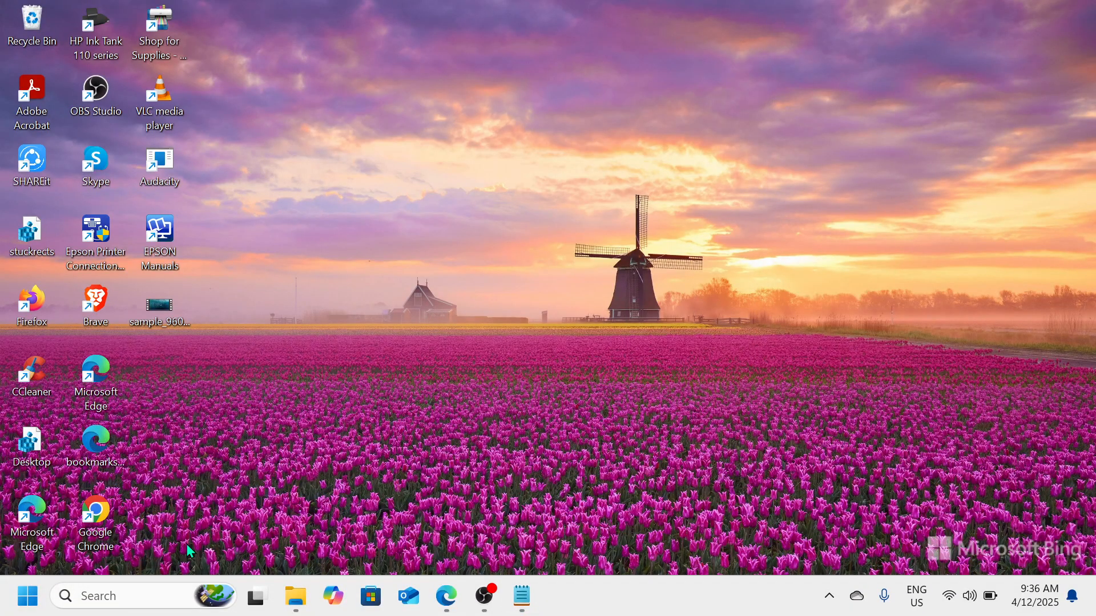
# - Search Windows for the Troubleshoot settings and open the list of other troubleshooters
pyautogui.click(141, 592)
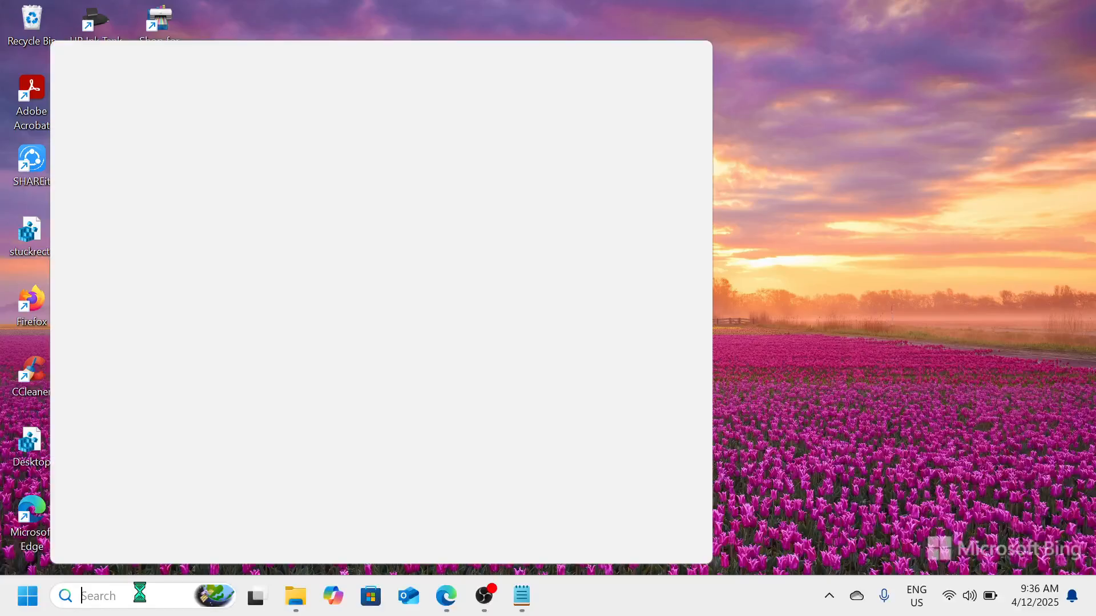
pyautogui.write('tr')
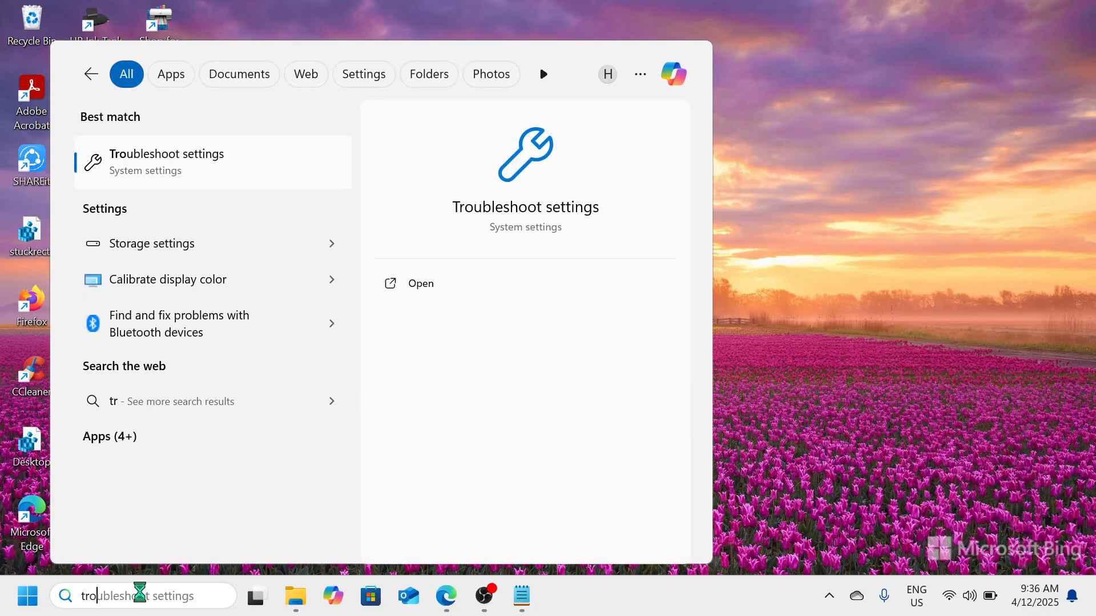
pyautogui.write('oou')
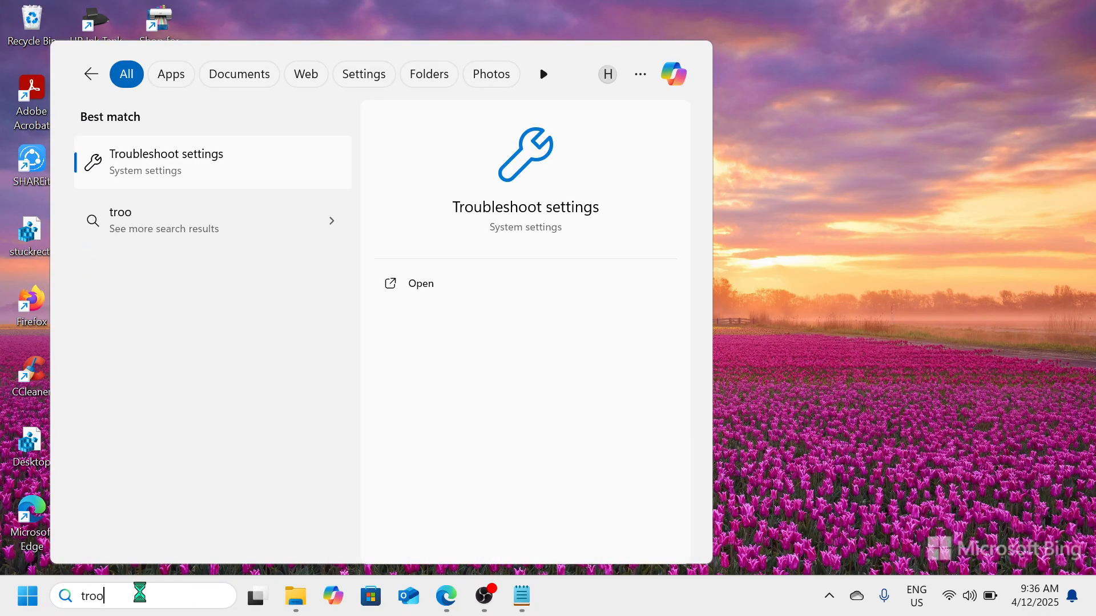
pyautogui.press('BackSpace')
pyautogui.press('BackSpace')
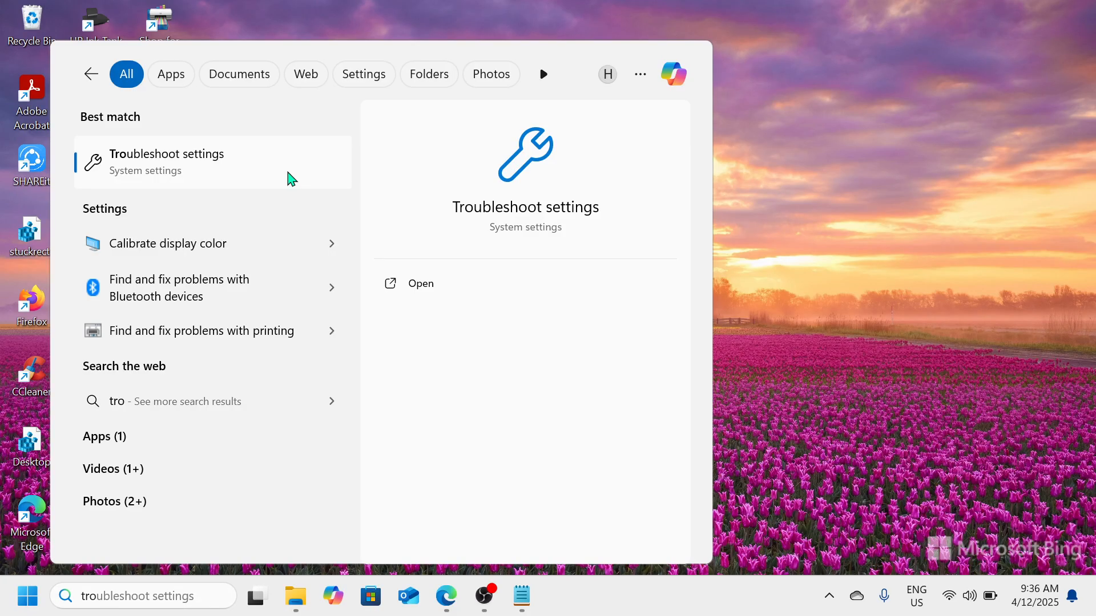
pyautogui.click(291, 179)
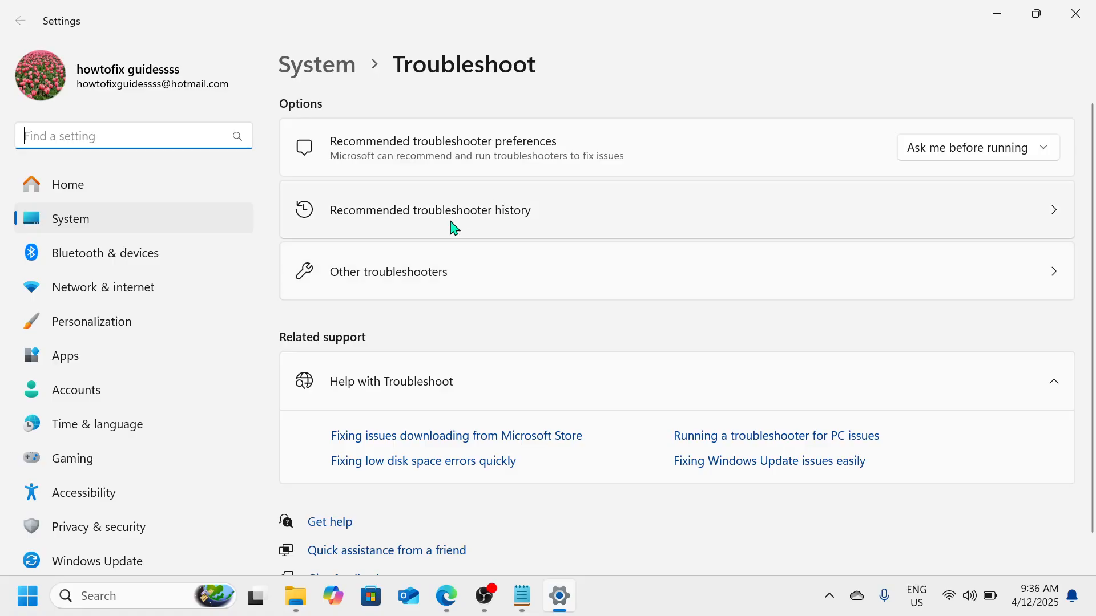
pyautogui.click(425, 268)
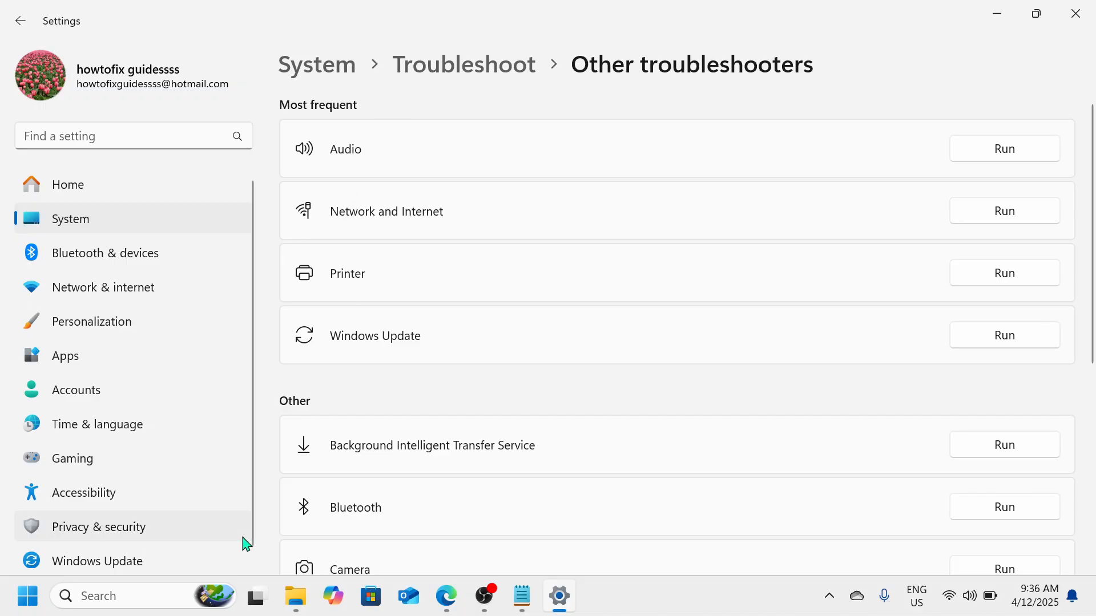
# - Run the Bluetooth troubleshooter, and close both its window and Settings
pyautogui.scroll(-3, 335, 428)
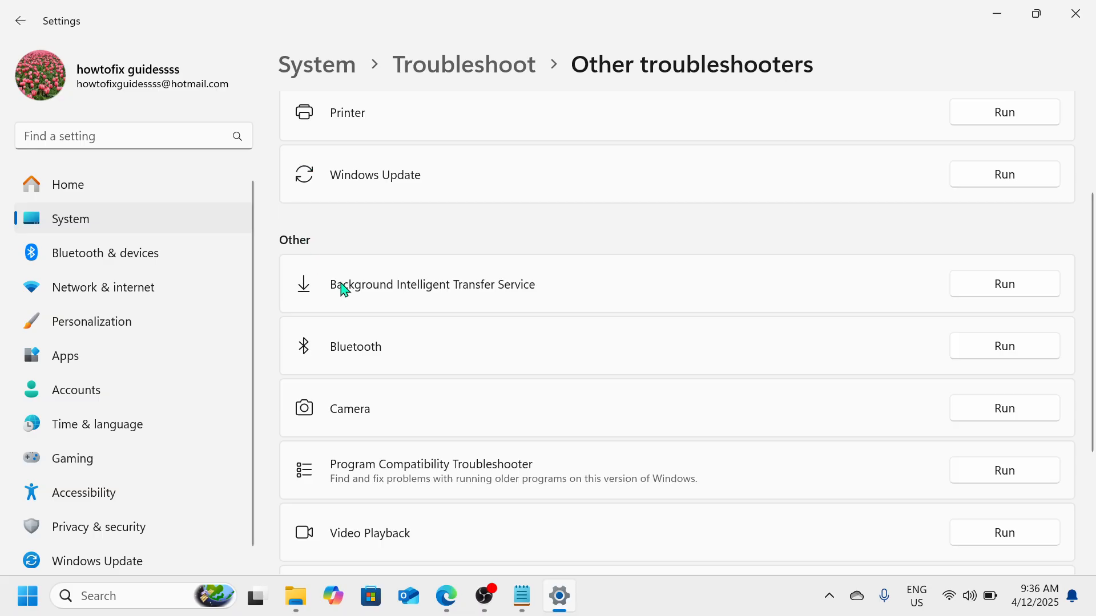
pyautogui.click(1011, 358)
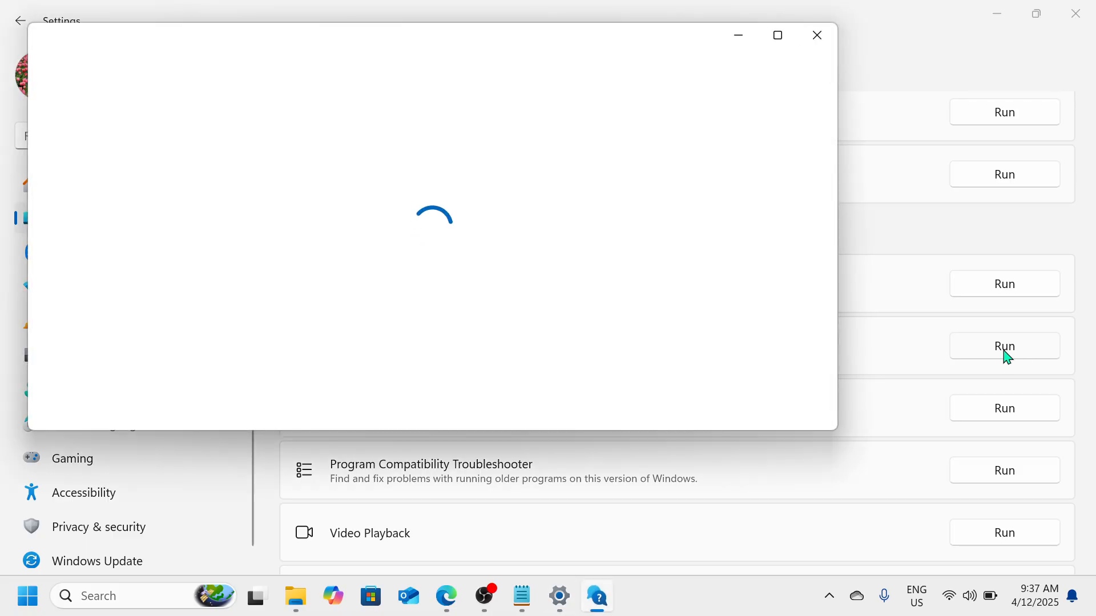
pyautogui.moveTo(677, 36); pyautogui.dragTo(853, 125)
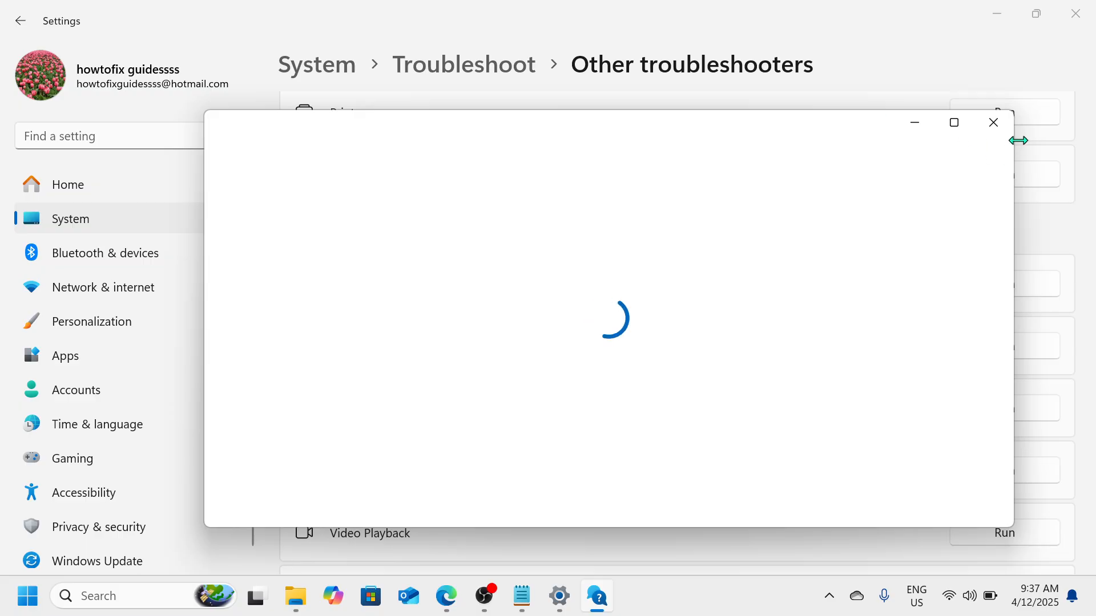
pyautogui.click(1005, 126)
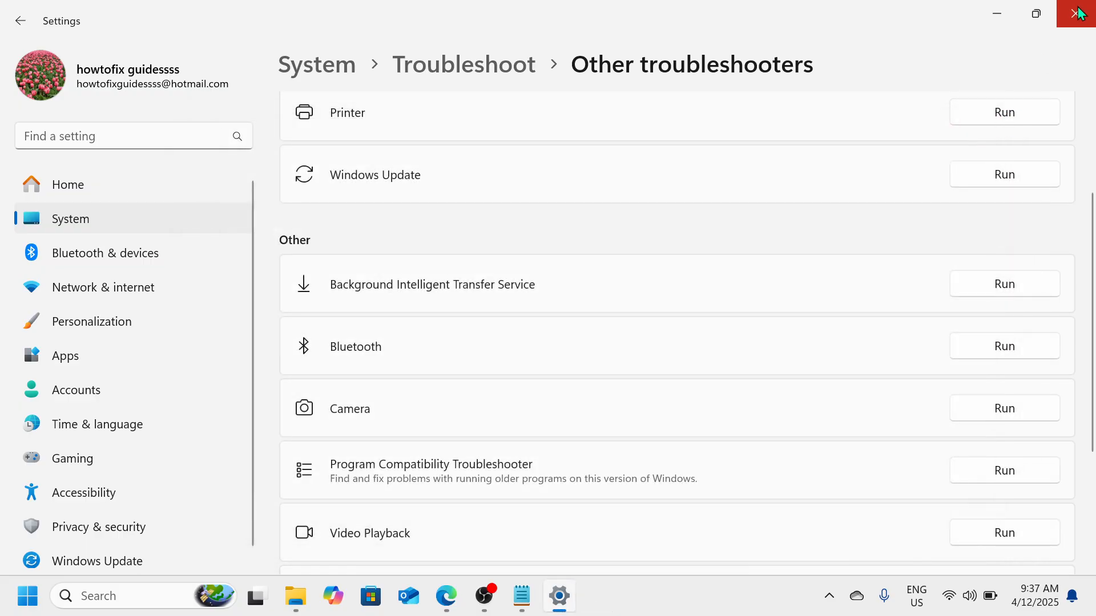
pyautogui.click(1076, 13)
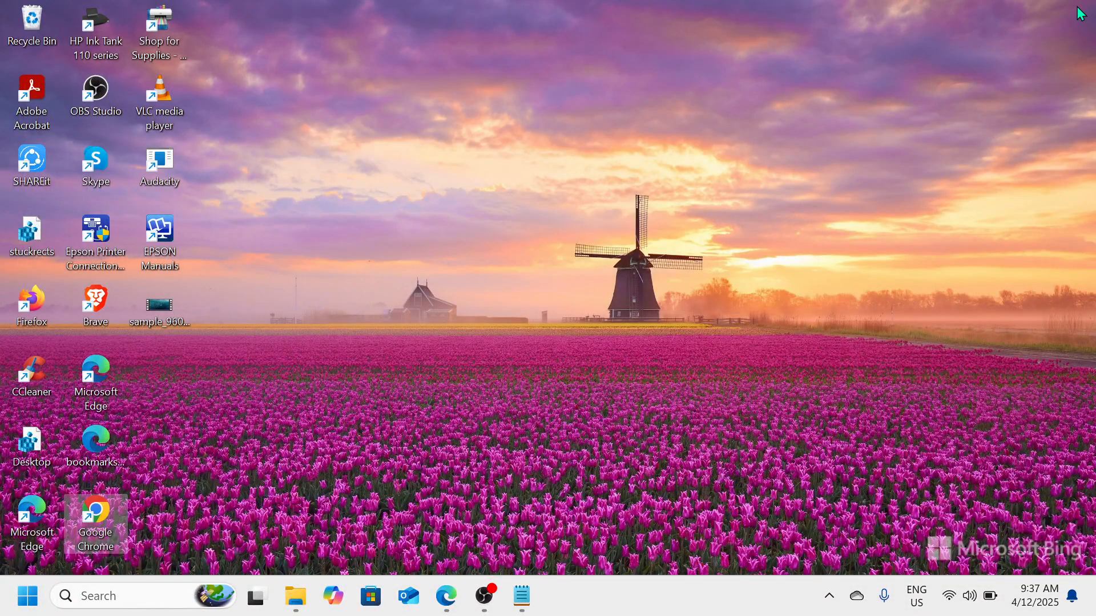
# - Launch the Services console by running services.msc from the Run dialog
pyautogui.press('super+r')
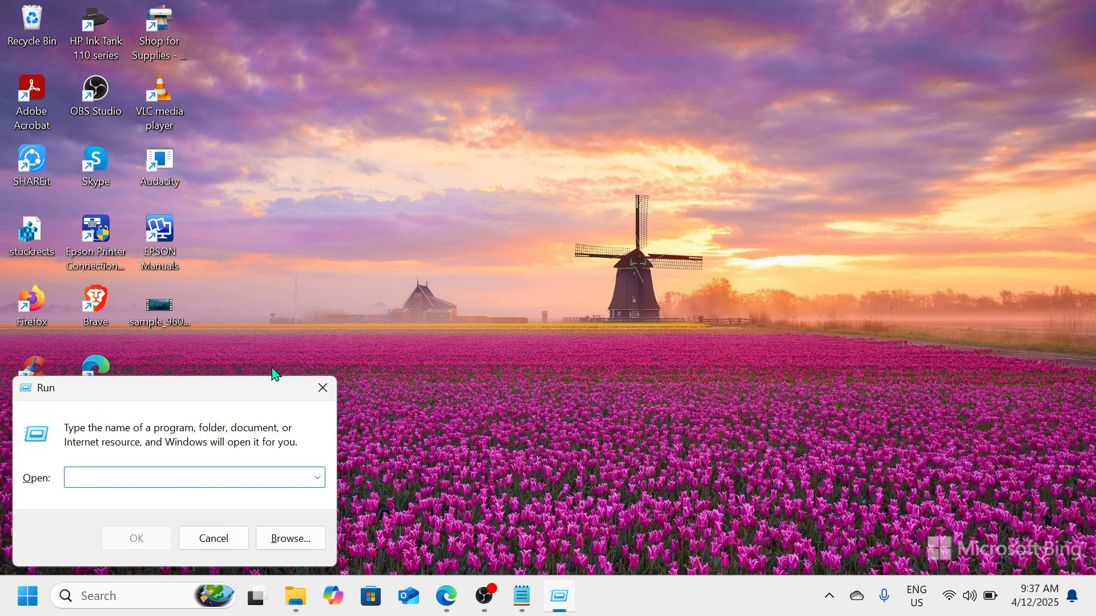
pyautogui.moveTo(263, 390); pyautogui.dragTo(545, 138)
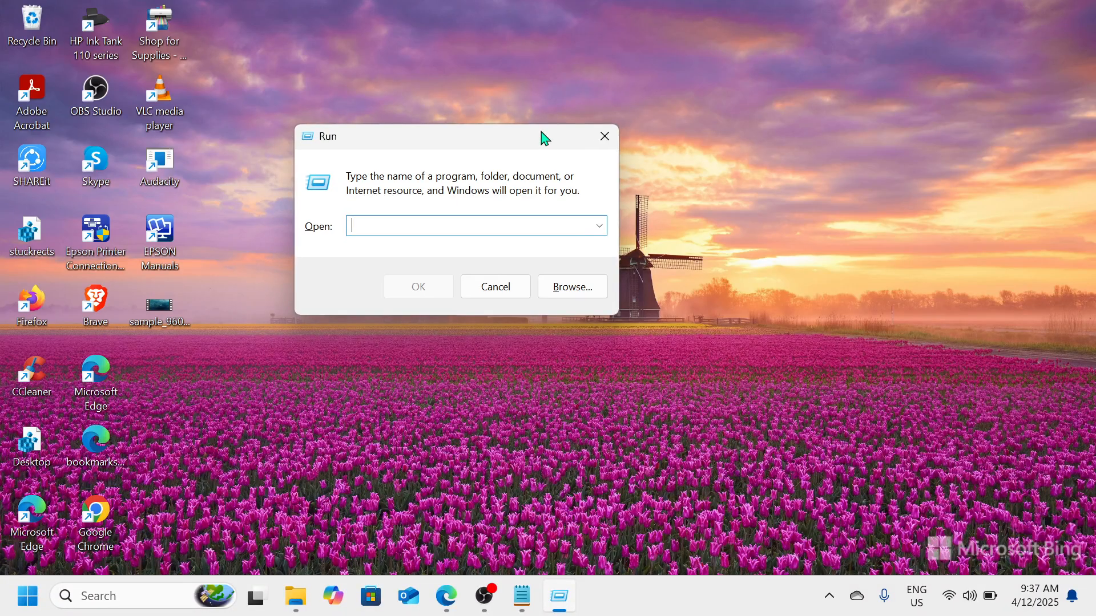
pyautogui.write('services.msc')
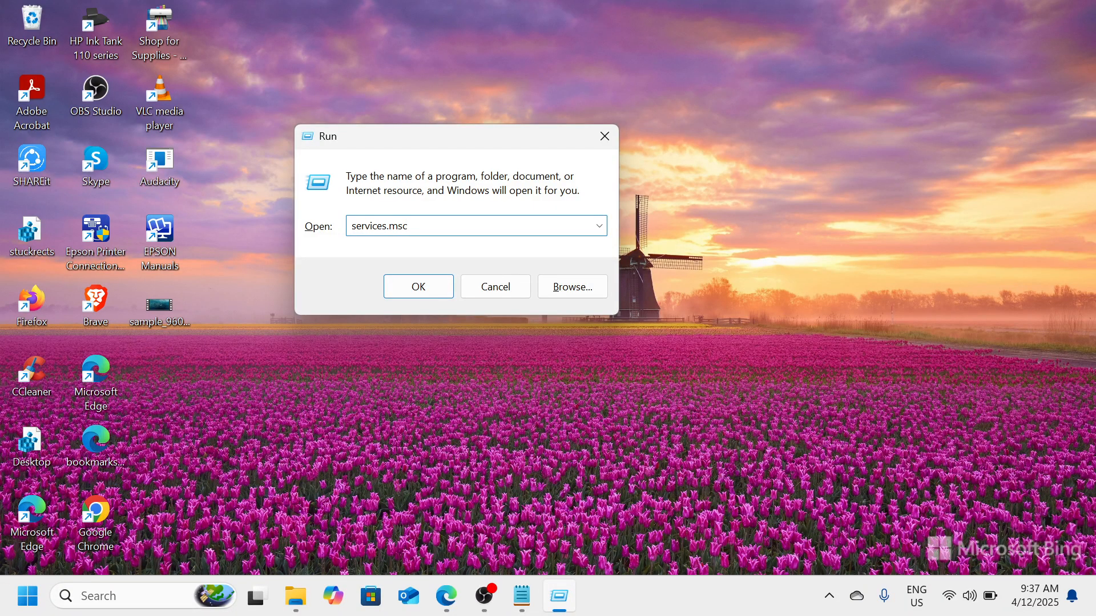
pyautogui.press('Return')
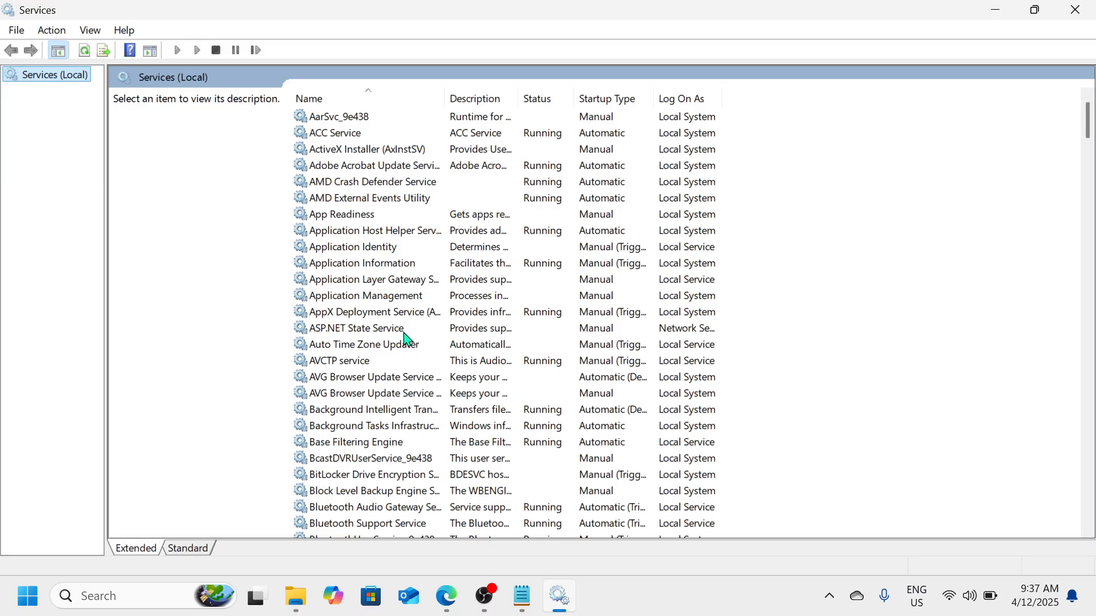
# - Set the Bluetooth Audio Gateway Service's startup type to Automatic, apply it and close its properties
pyautogui.scroll(-2, 405, 338)
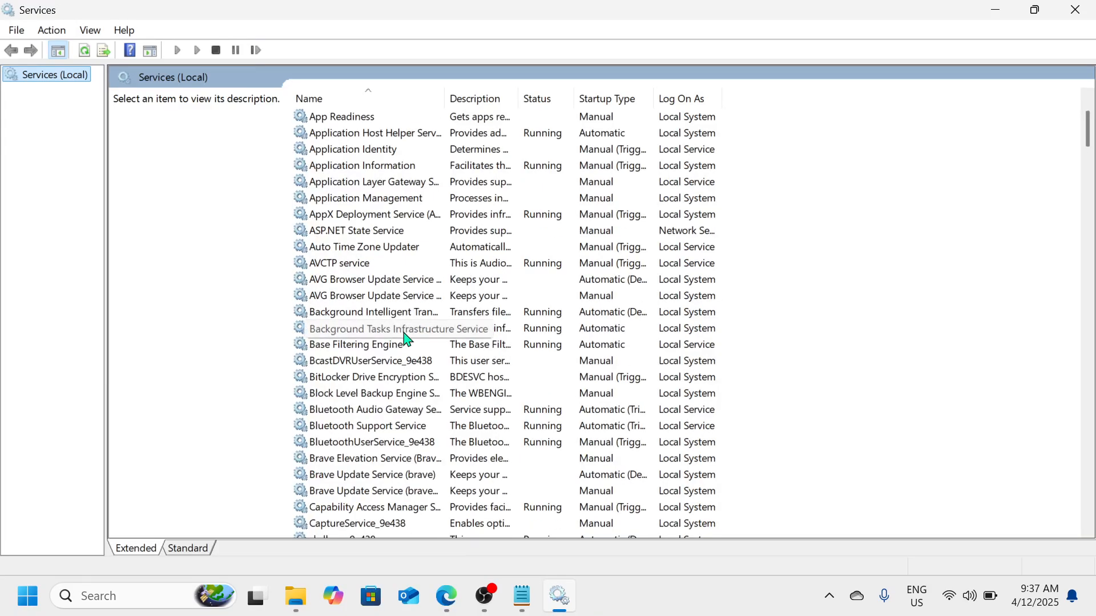
pyautogui.scroll(-1, 405, 338)
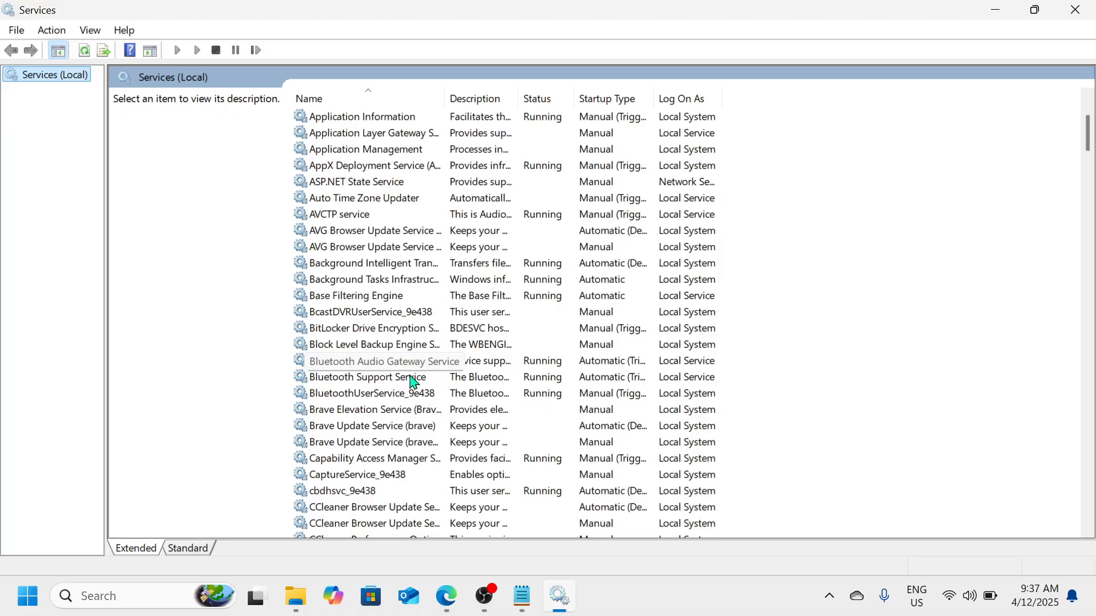
pyautogui.click(497, 362)
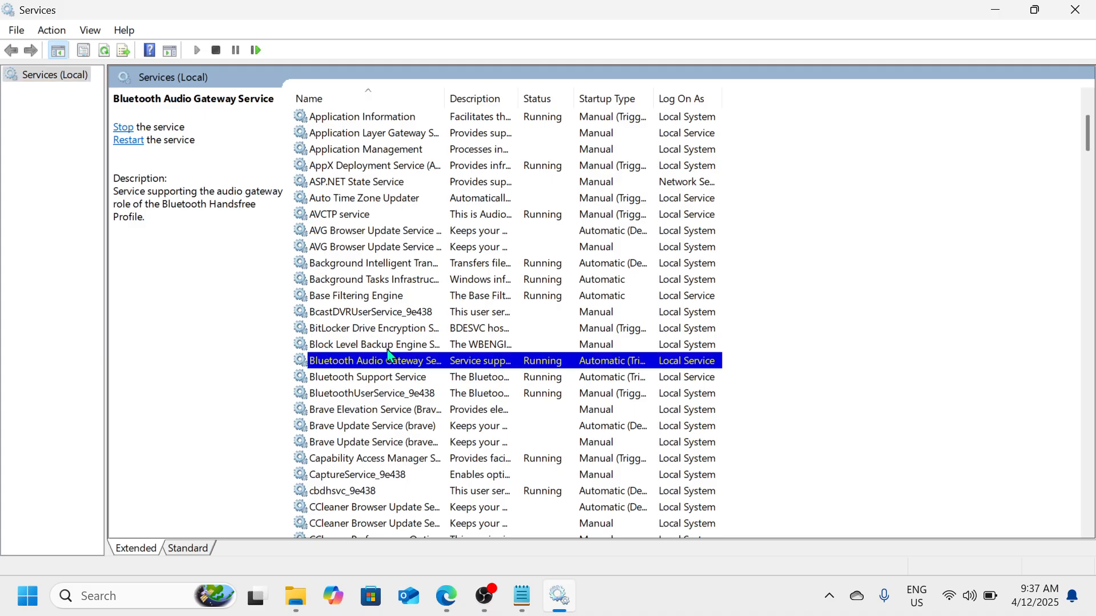
pyautogui.rightClick(395, 361)
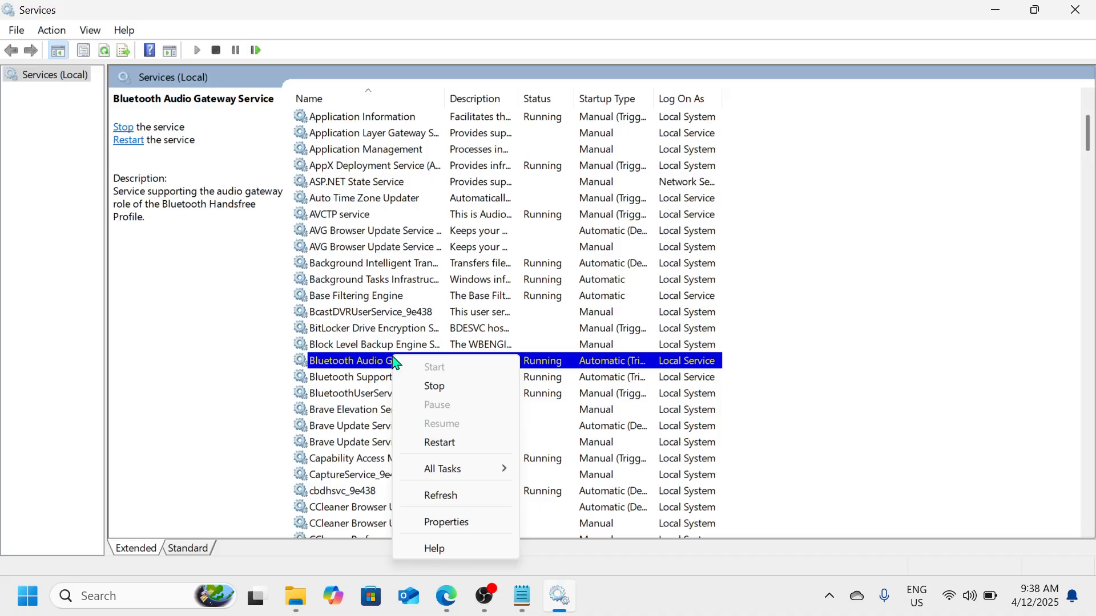
pyautogui.click(485, 523)
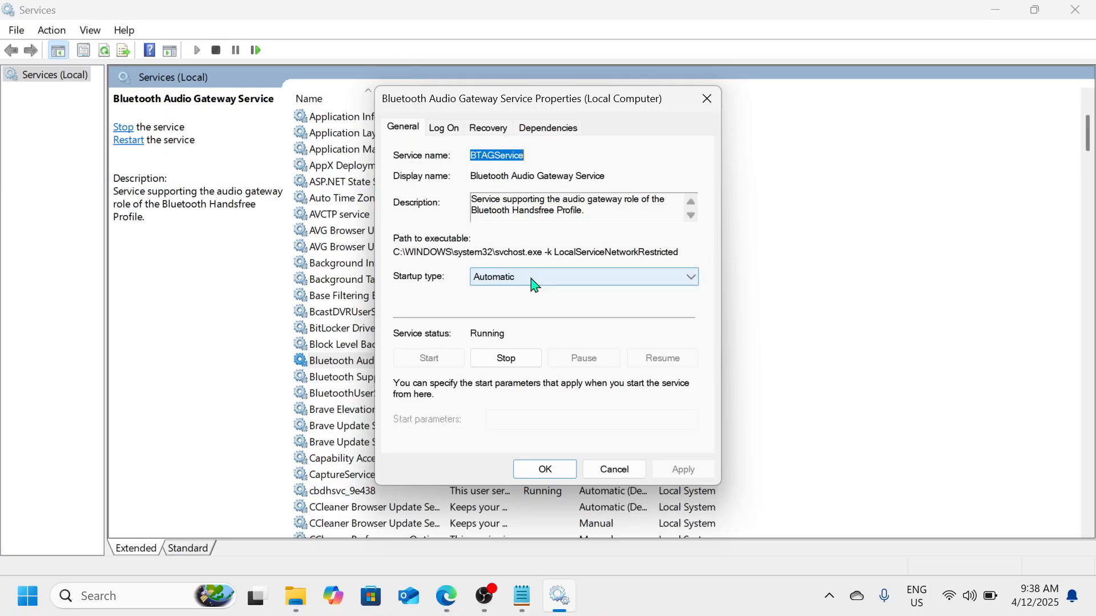
pyautogui.click(691, 279)
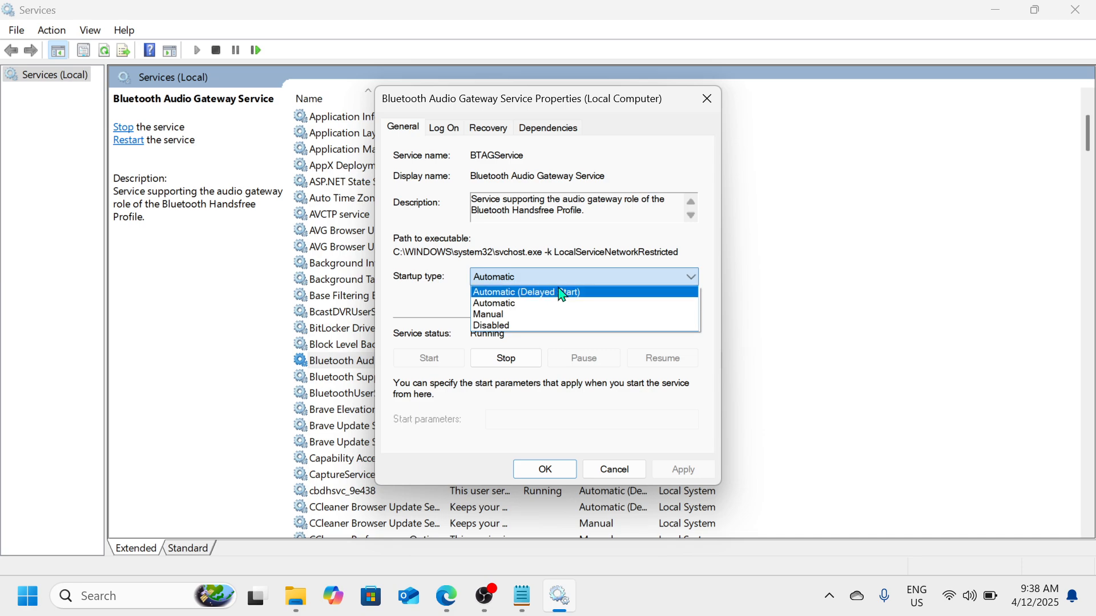
pyautogui.click(543, 304)
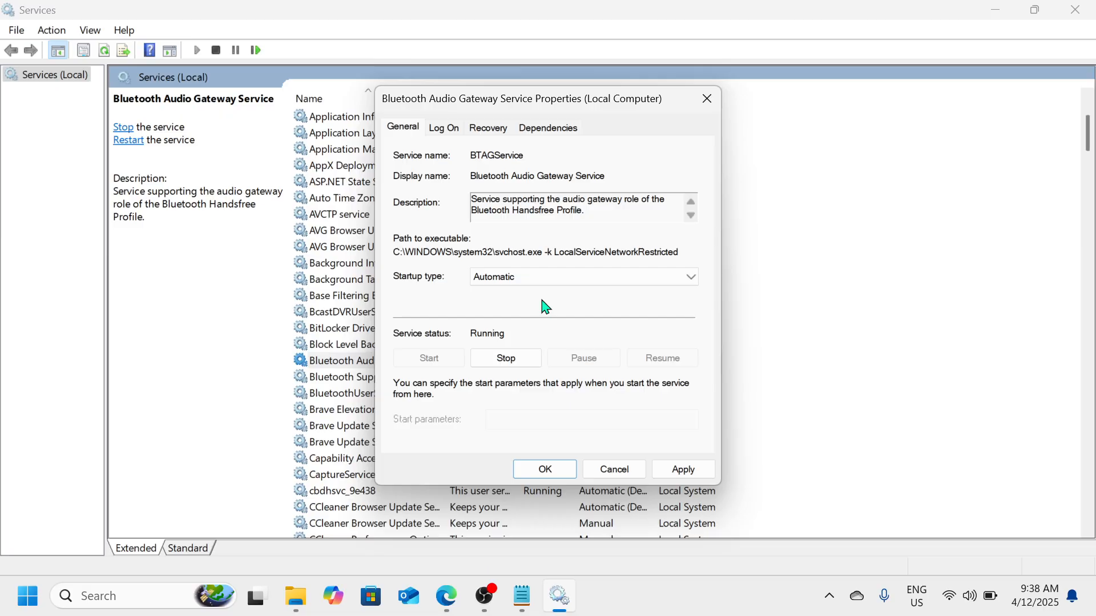
pyautogui.click(698, 471)
pyautogui.click(559, 469)
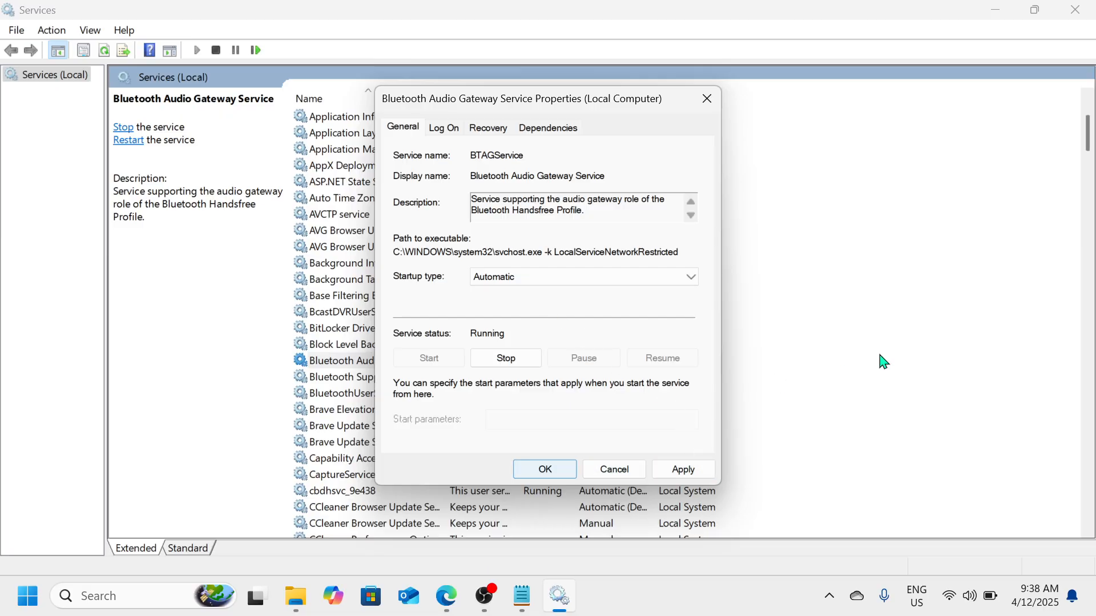
# - Check the startup type in the Bluetooth Support Service's properties and accept the dialog
pyautogui.scroll(-1, 577, 344)
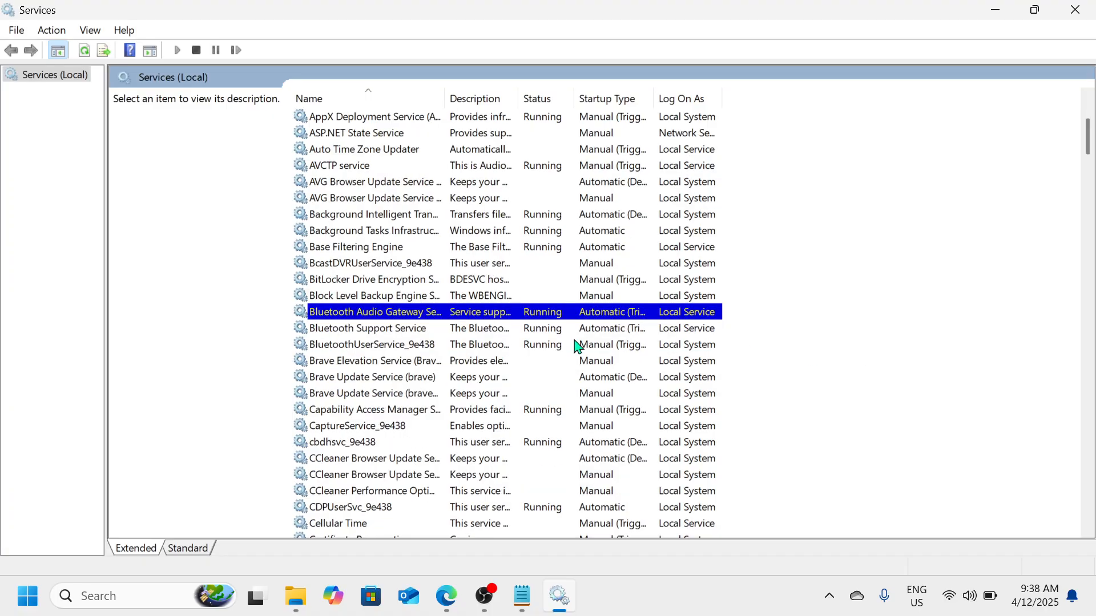
pyautogui.click(364, 330)
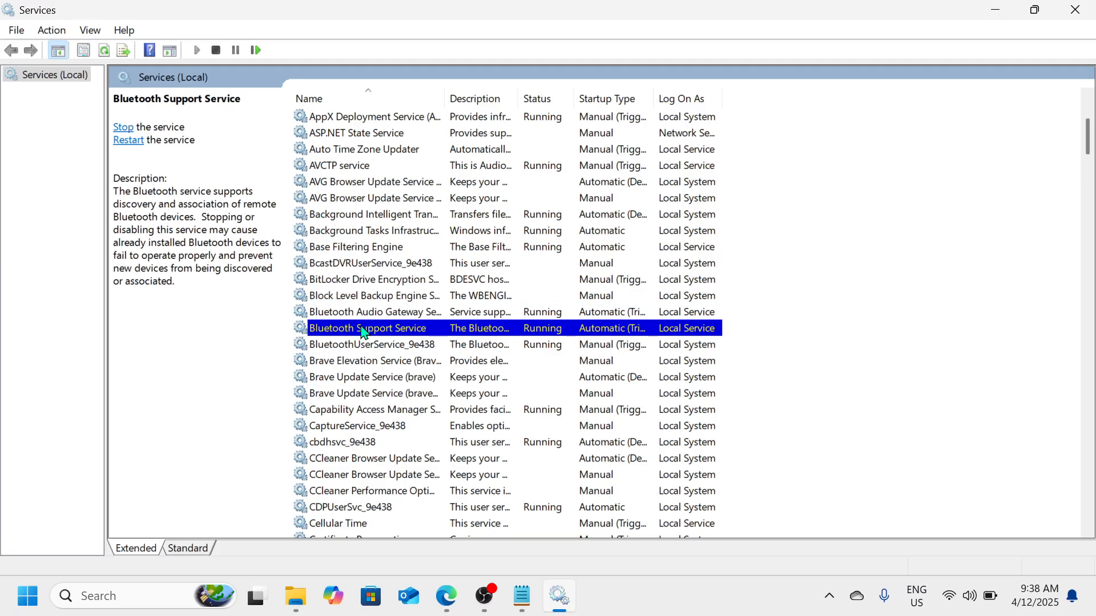
pyautogui.rightClick(364, 331)
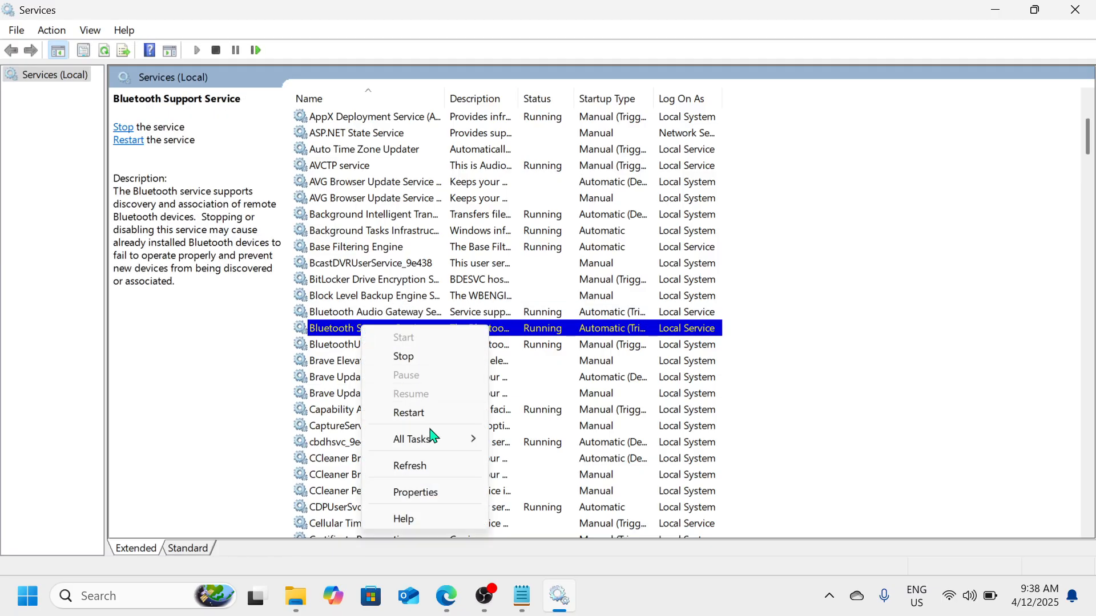
pyautogui.click(428, 492)
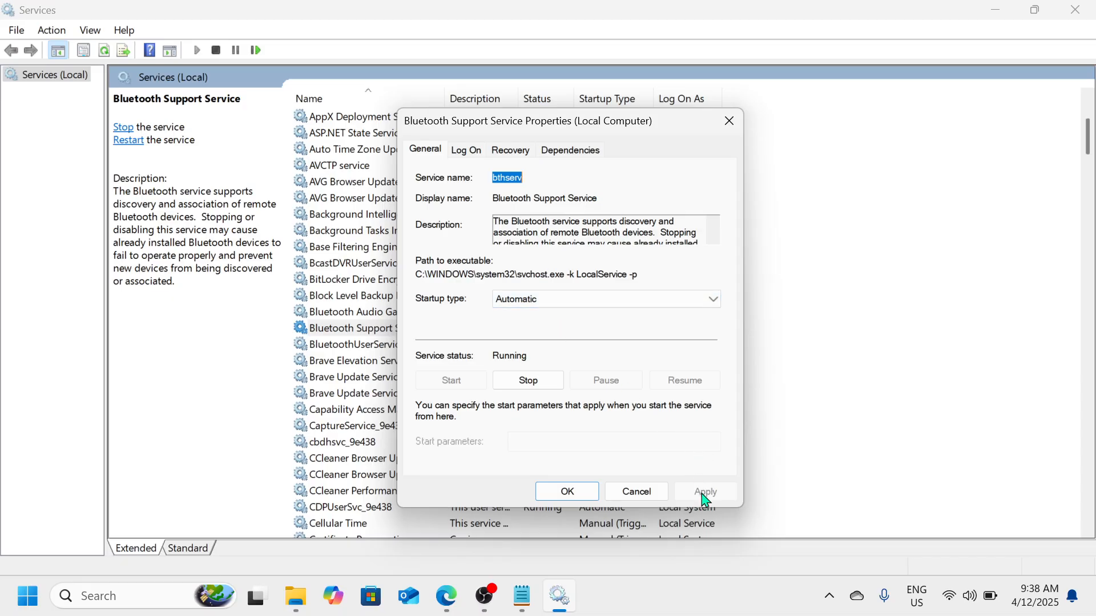
pyautogui.click(567, 492)
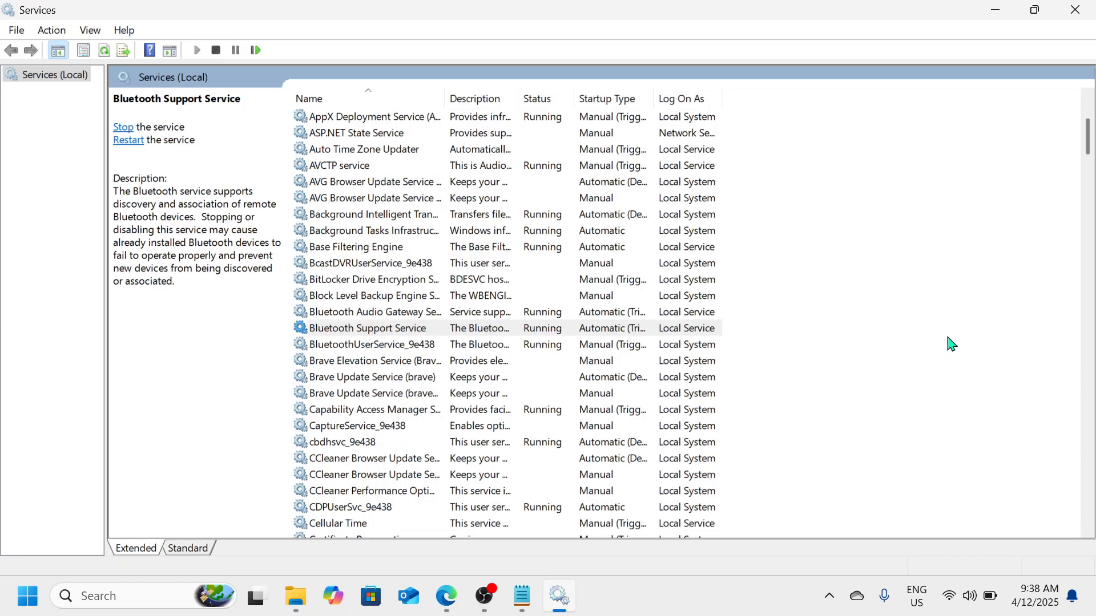
# - Try setting the BluetoothUserService_9e438 startup type to Automatic, closing its properties without applying
pyautogui.click(542, 344)
pyautogui.rightClick(542, 344)
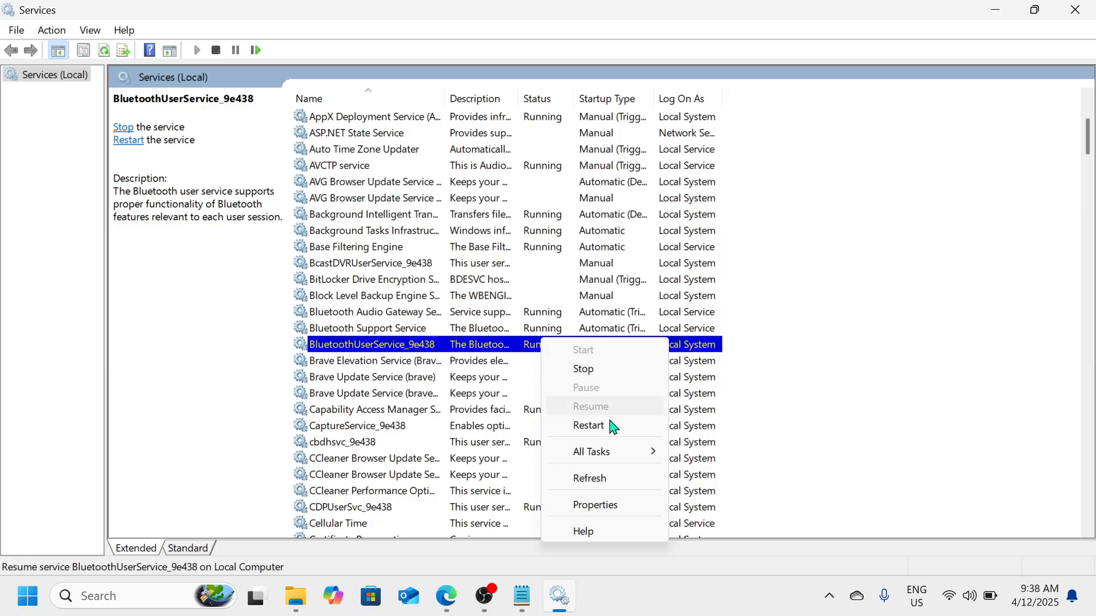
pyautogui.click(597, 506)
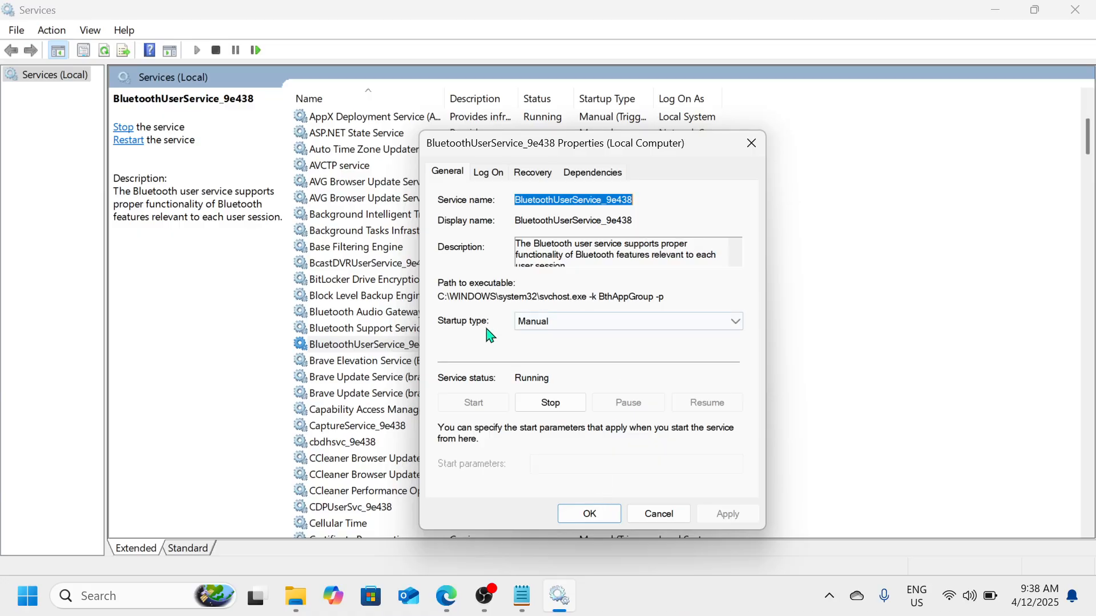
pyautogui.click(740, 329)
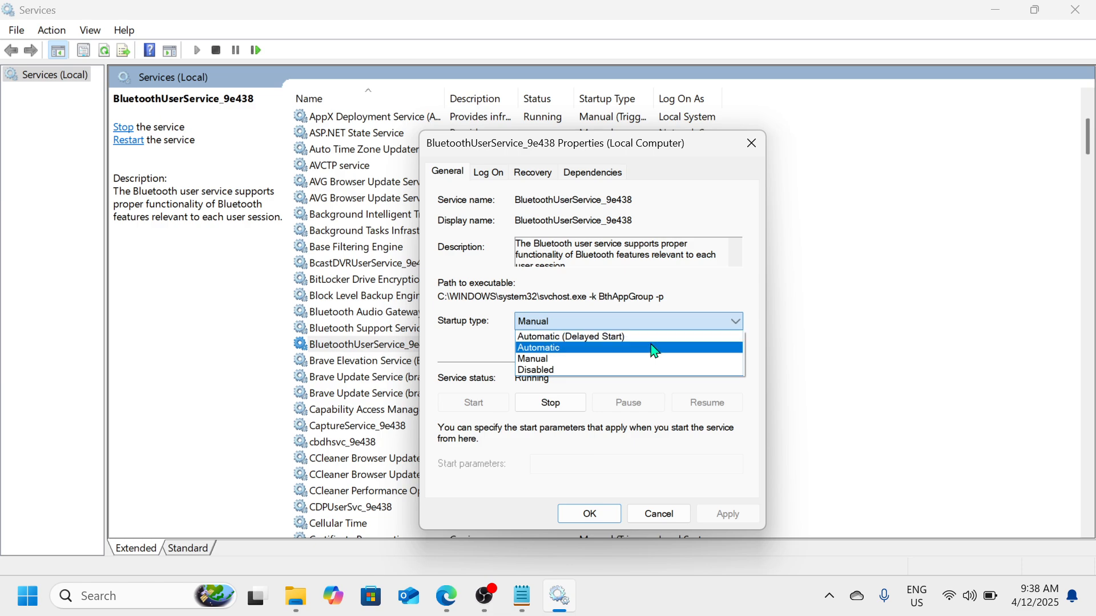
pyautogui.click(642, 356)
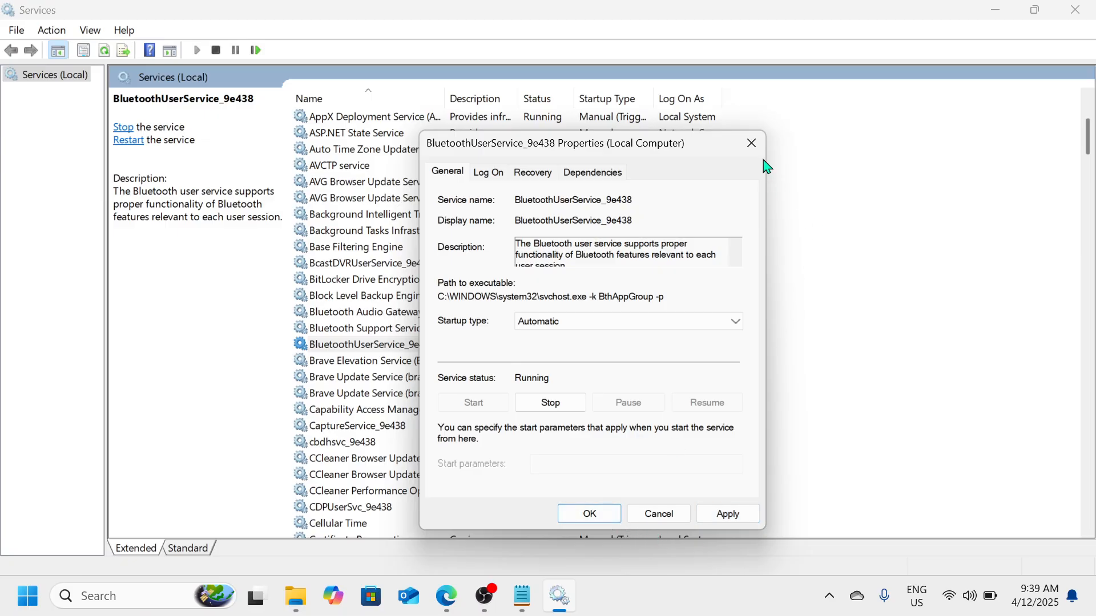
pyautogui.click(752, 143)
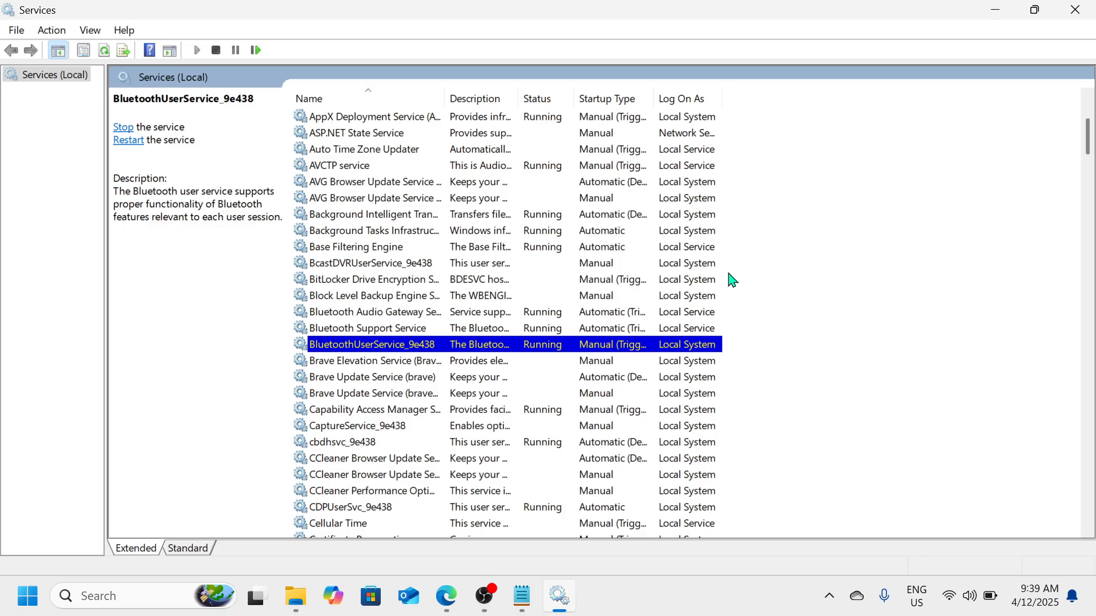
# - Restart the BluetoothUserService_9e438 service and clear its selection in the services list
pyautogui.rightClick(429, 349)
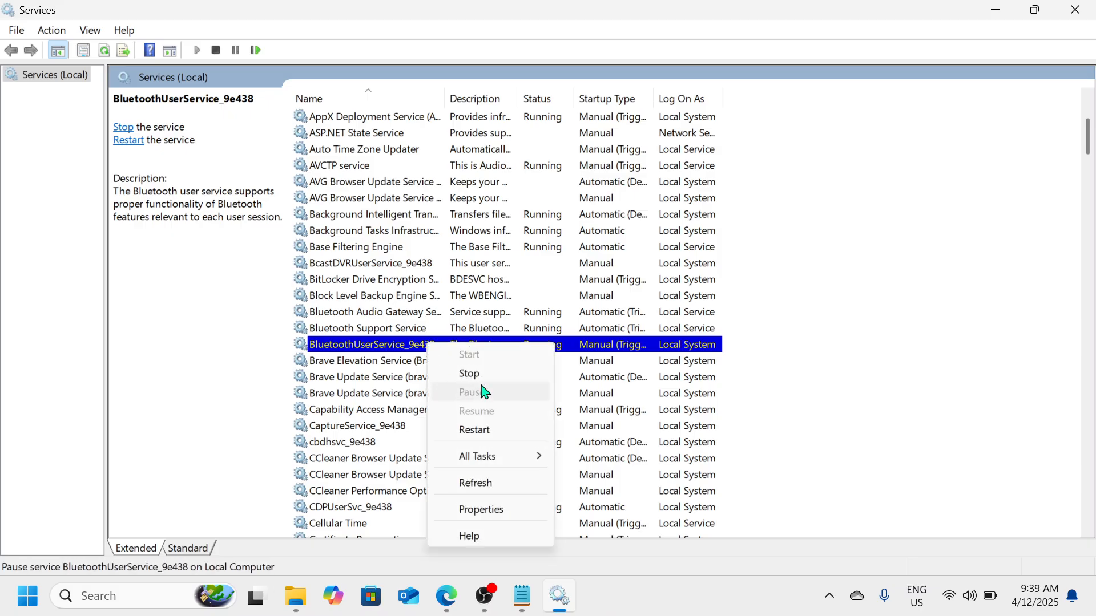
pyautogui.click(498, 432)
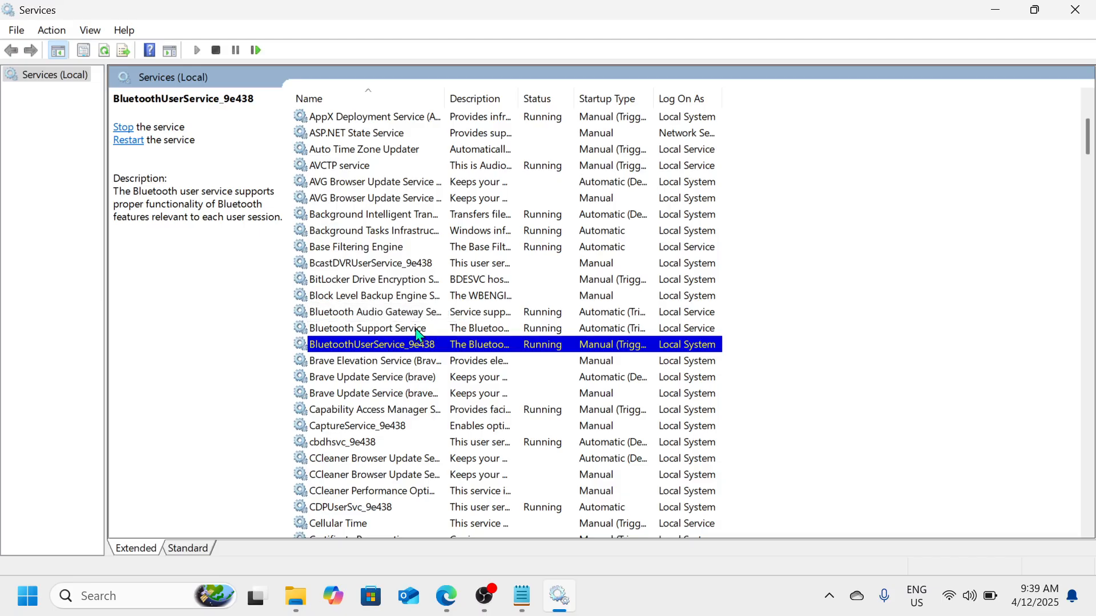
pyautogui.click(799, 277)
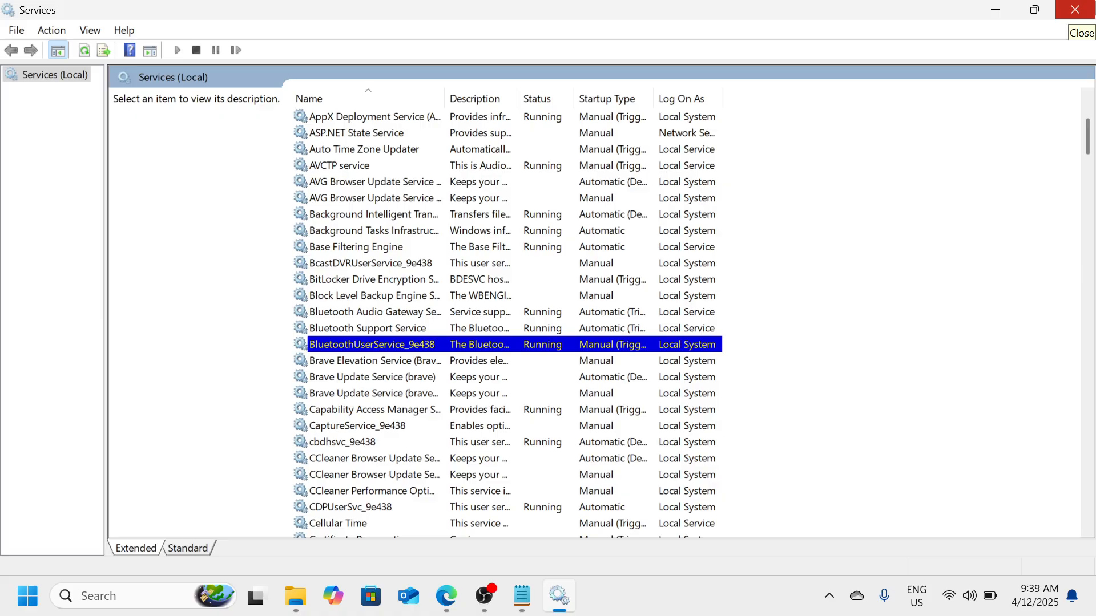
# - Close the remaining Bluetooth Support and Audio Gateway service properties dialogs and exit the Services console
pyautogui.click(1088, 11)
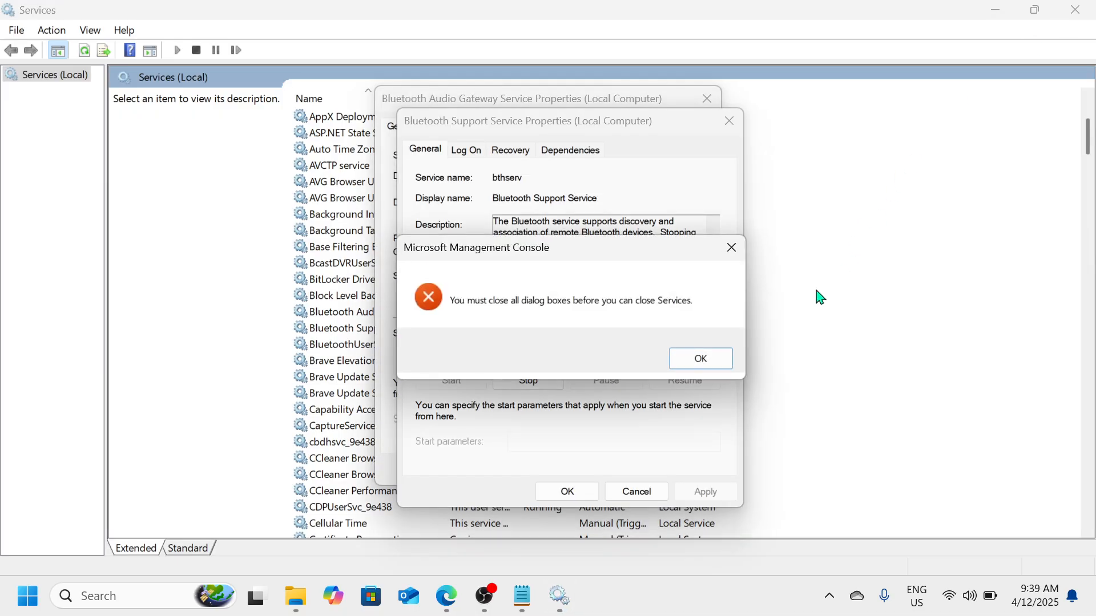
pyautogui.click(699, 368)
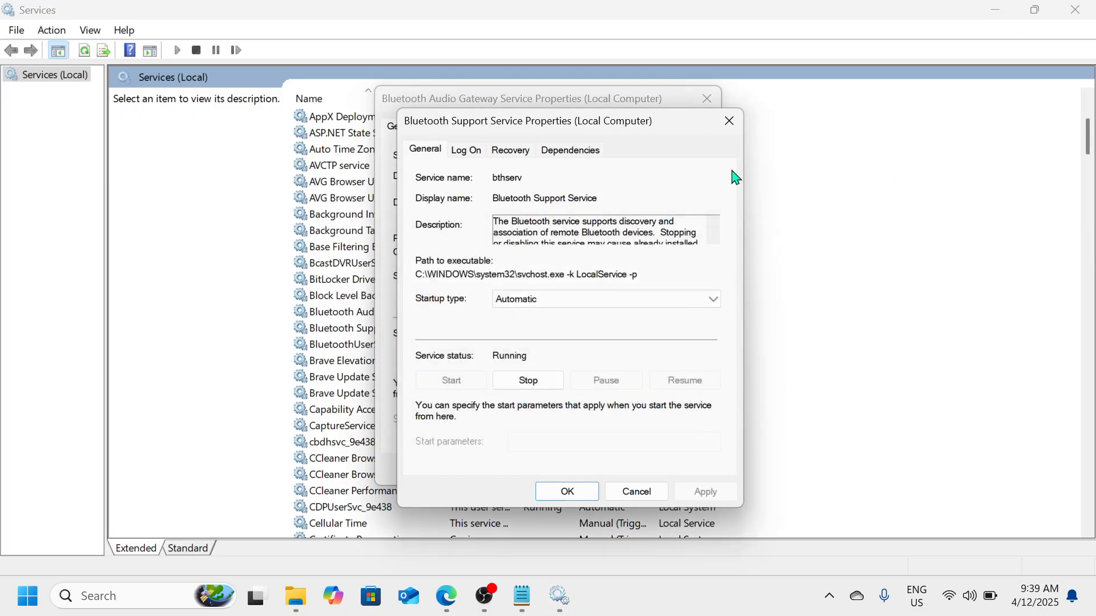
pyautogui.click(729, 121)
pyautogui.click(708, 101)
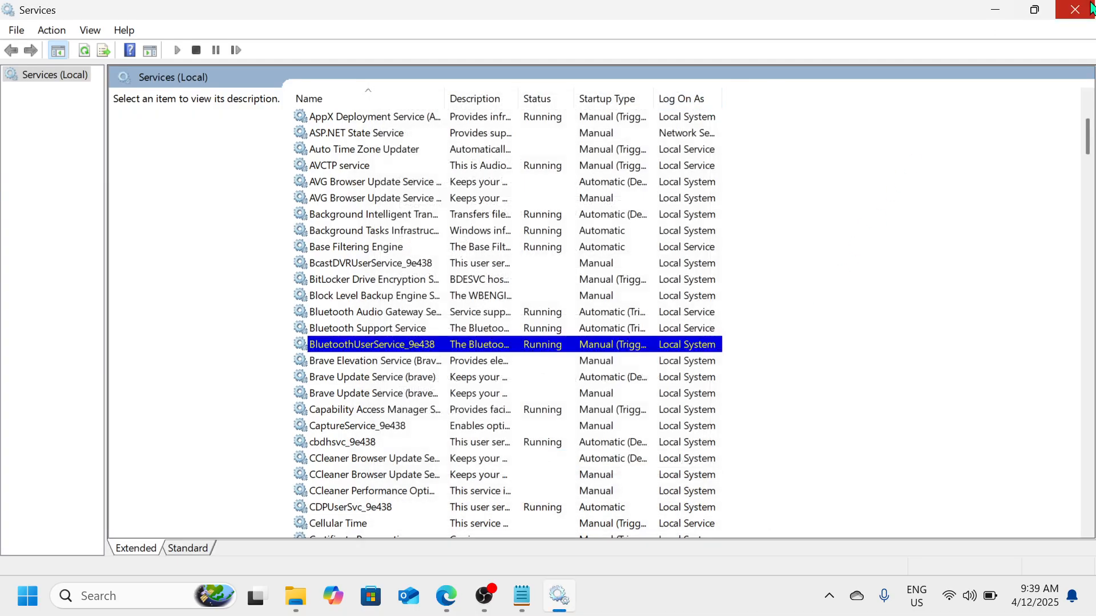
pyautogui.click(1084, 9)
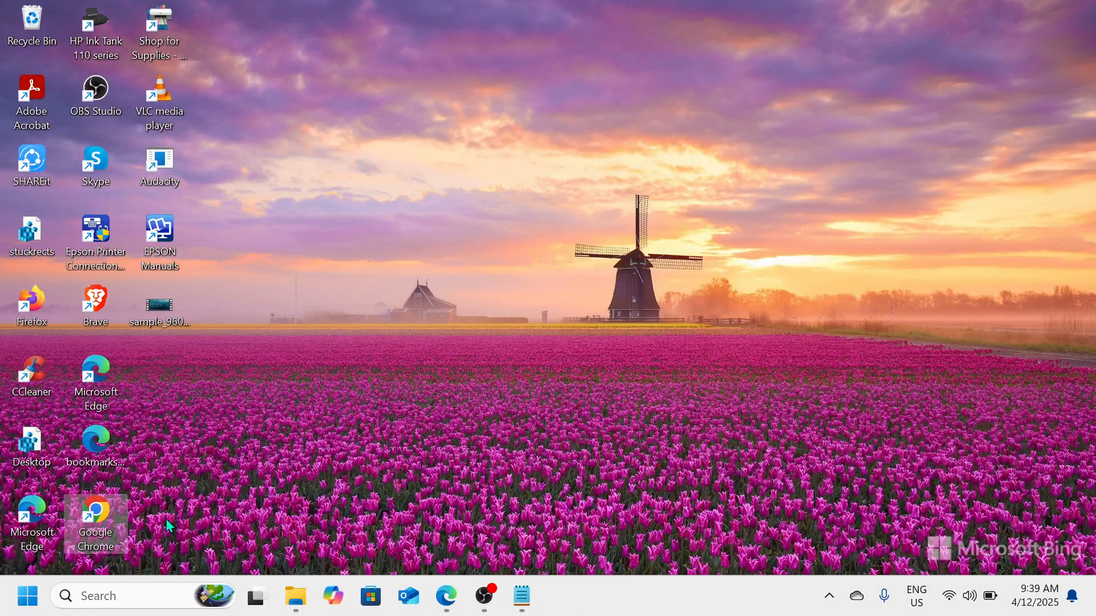
# - Find and launch File Explorer through Windows search, and show the drives in This PC
pyautogui.click(121, 606)
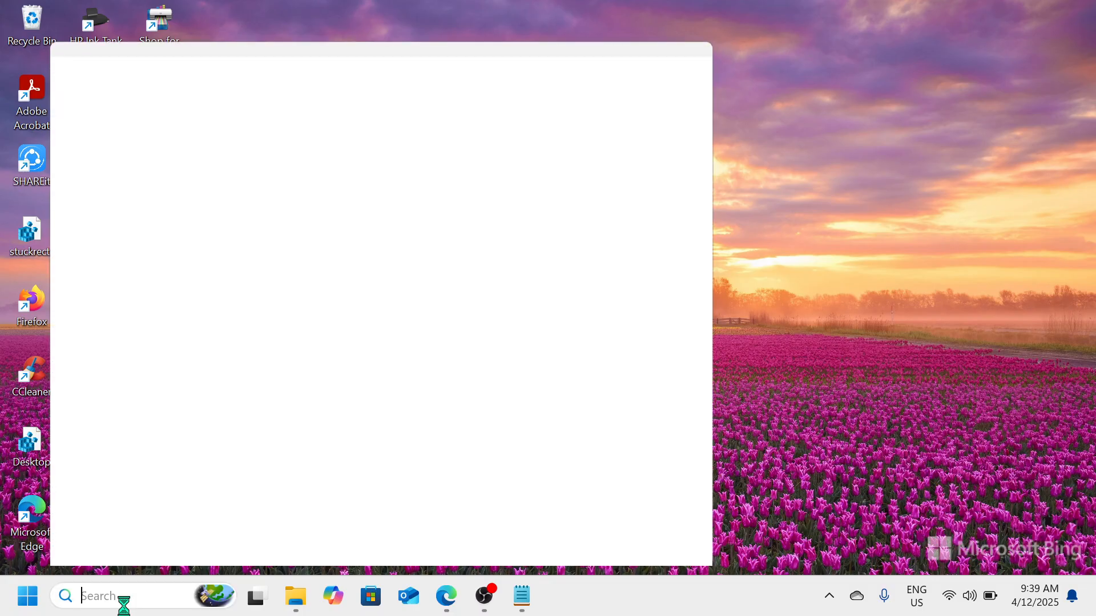
pyautogui.write('file')
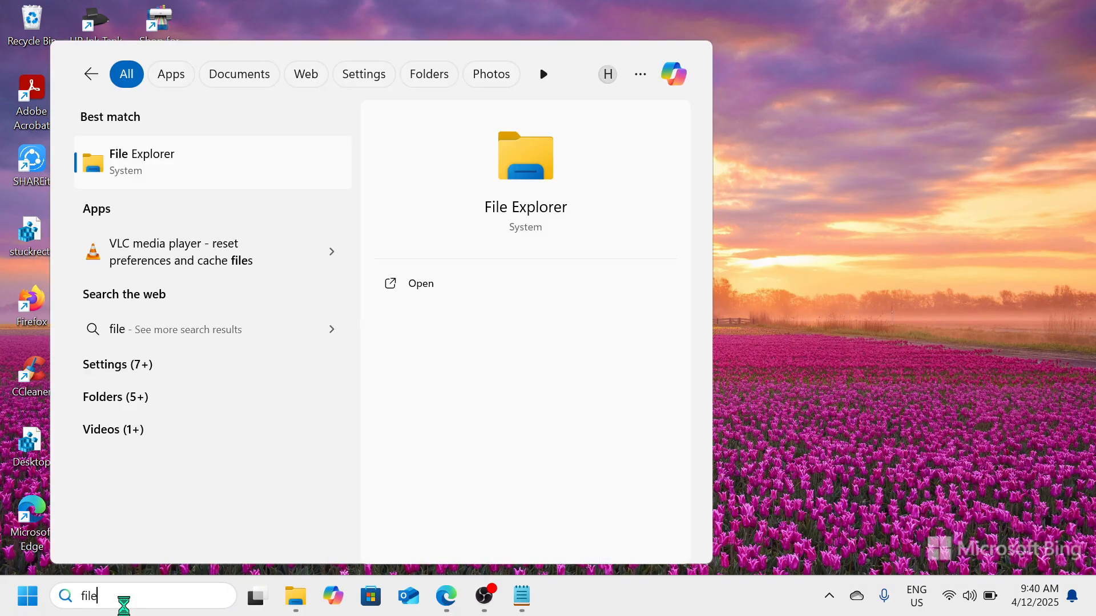
pyautogui.click(295, 181)
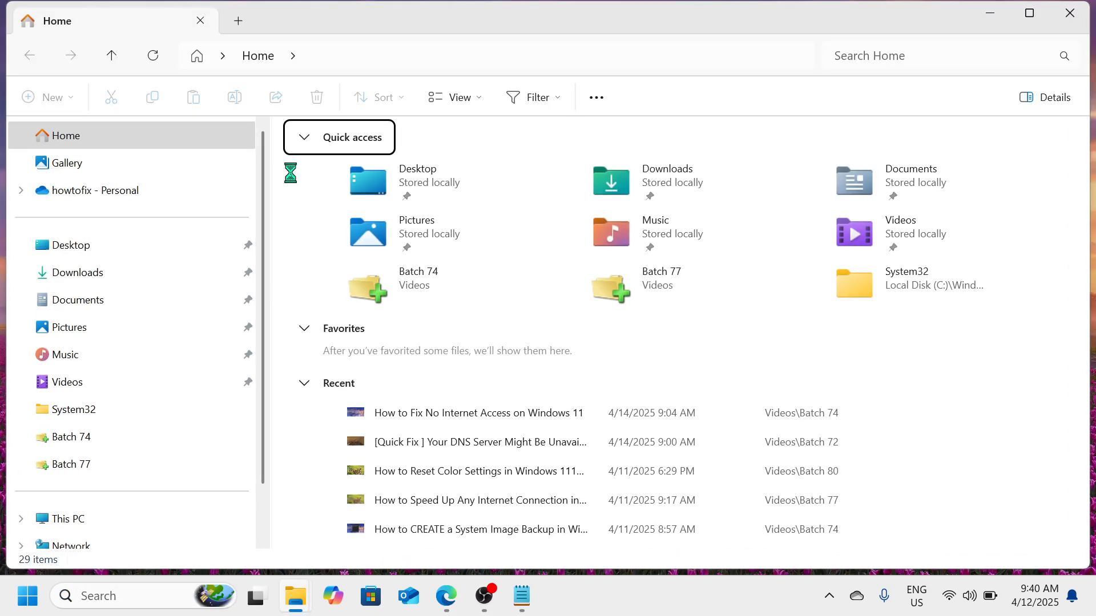
pyautogui.click(71, 523)
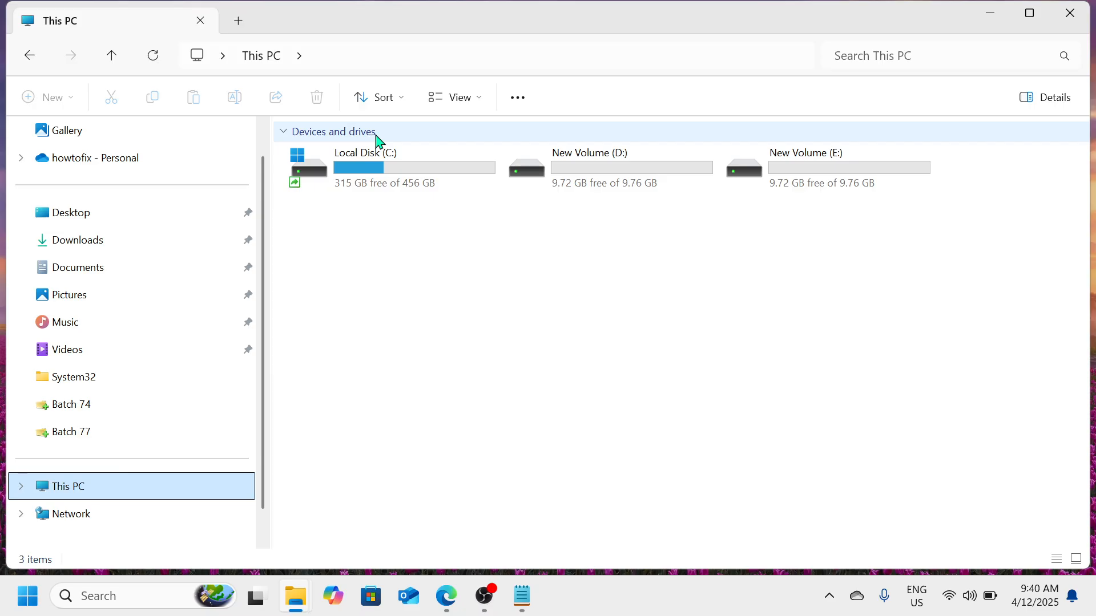
# - Go to the C:\Windows\System32 folder on the local disk
pyautogui.click(397, 170)
pyautogui.doubleClick(397, 169)
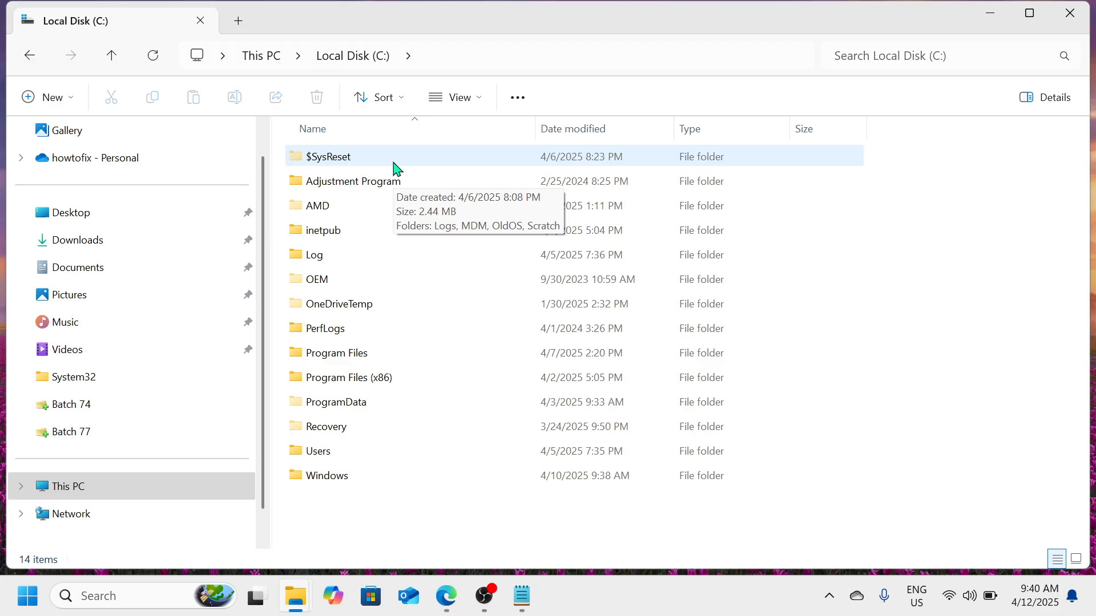
pyautogui.click(350, 477)
pyautogui.doubleClick(353, 477)
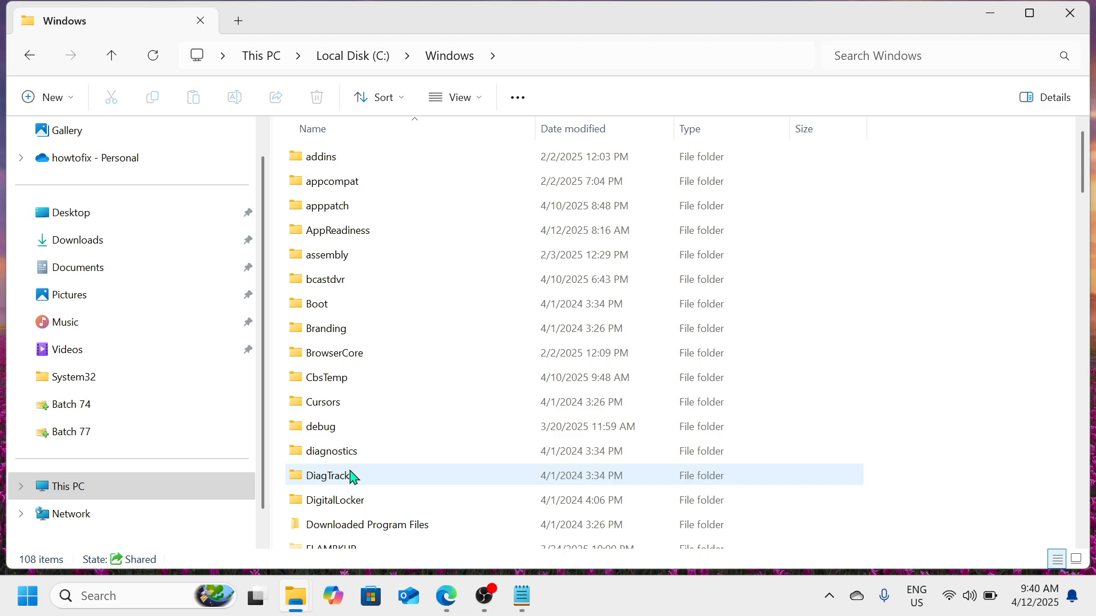
pyautogui.scroll(-20, 350, 477)
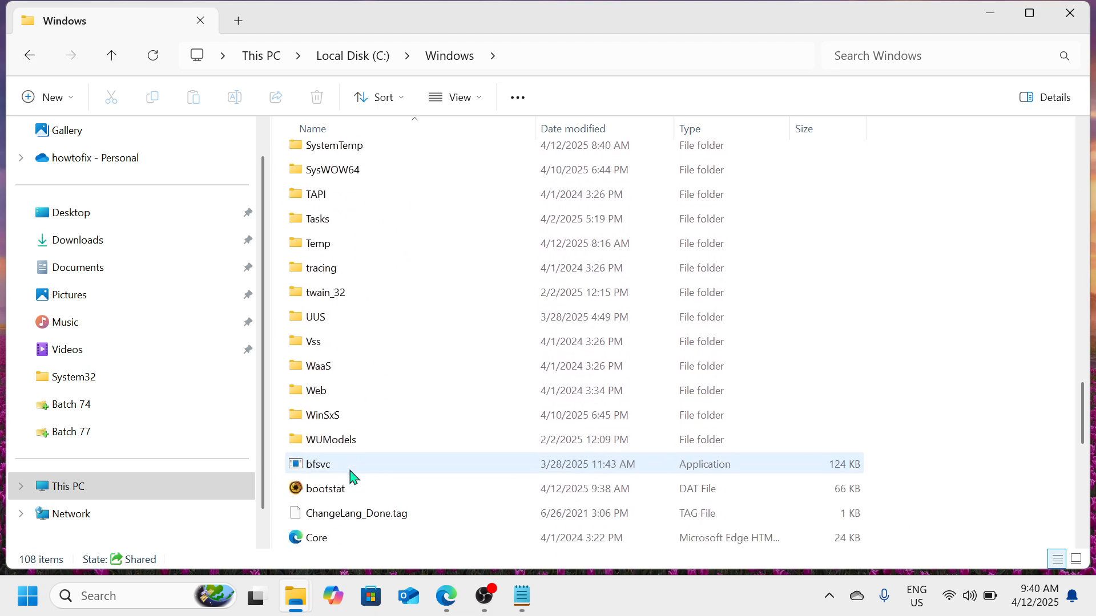
pyautogui.scroll(3, 399, 267)
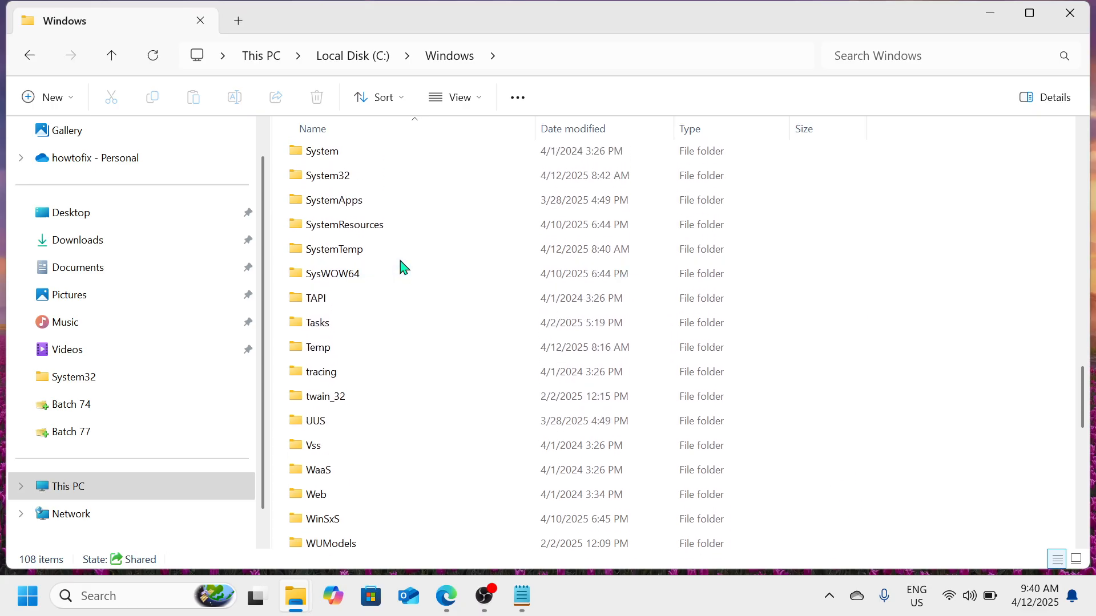
pyautogui.scroll(3, 400, 267)
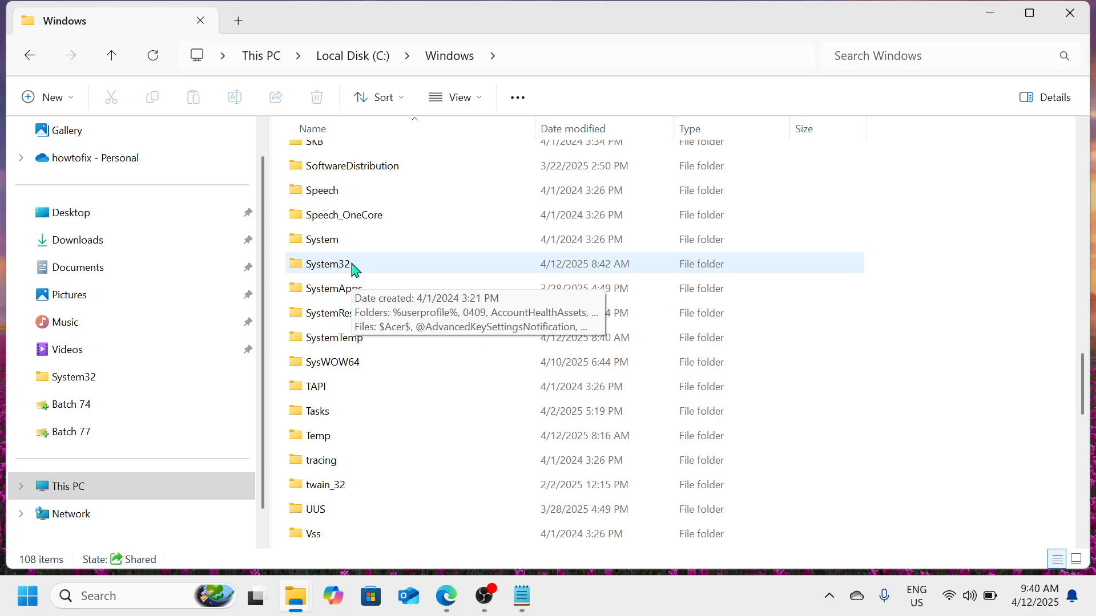
pyautogui.doubleClick(354, 268)
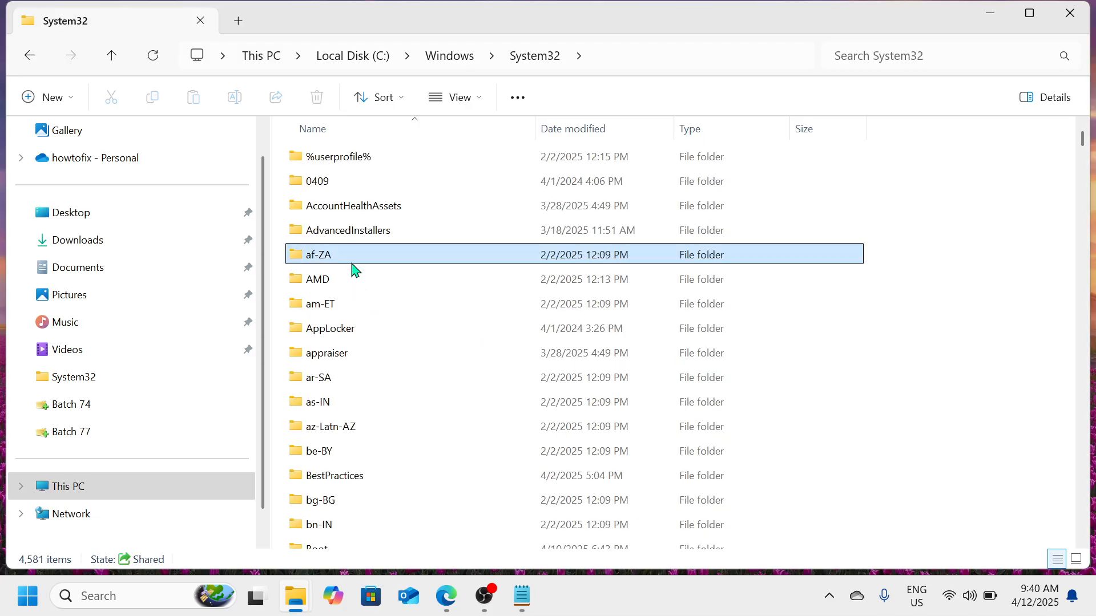
# - Search the System32 folder for "fsqu"
pyautogui.scroll(-3, 471, 427)
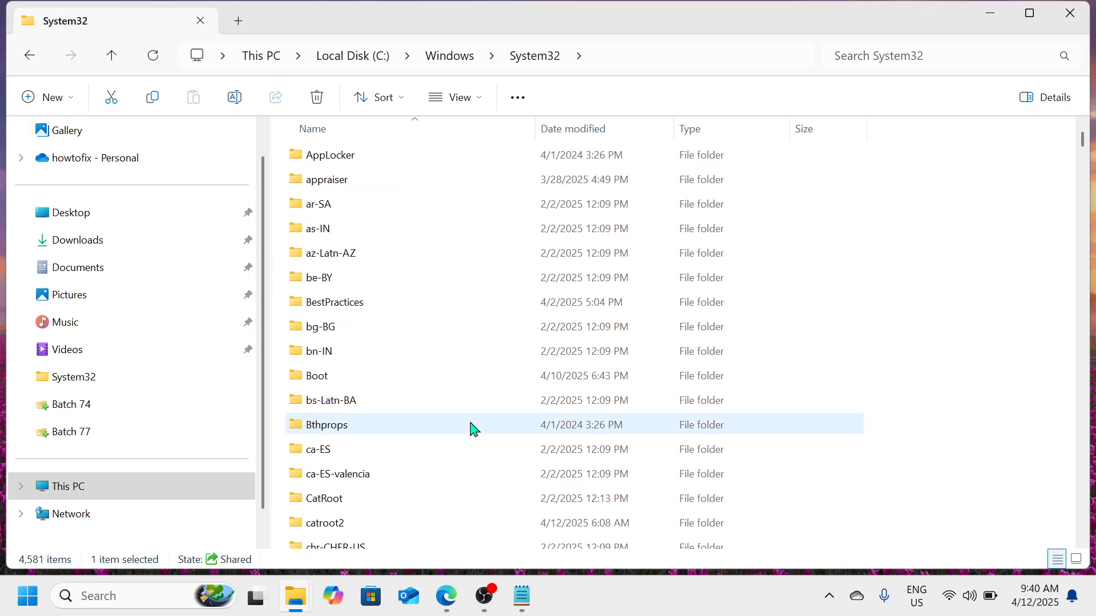
pyautogui.scroll(3, 472, 427)
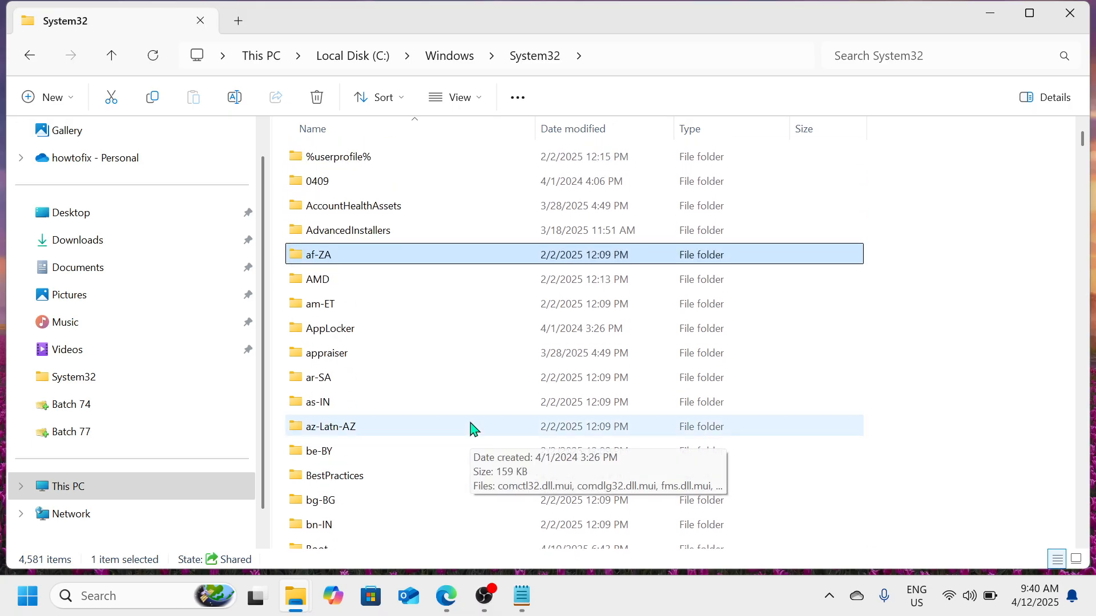
pyautogui.click(985, 54)
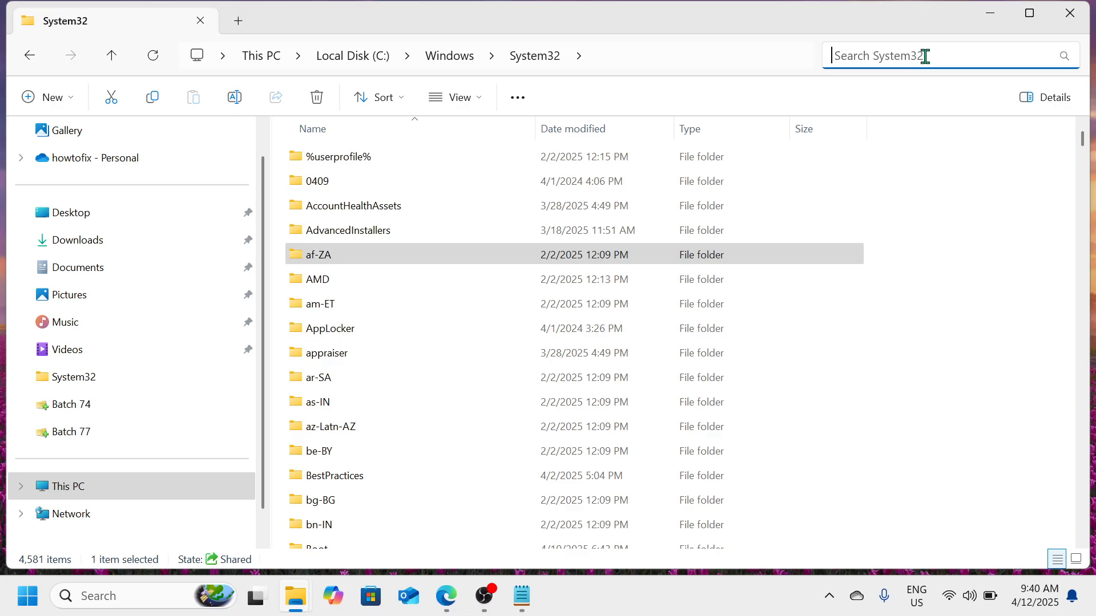
pyautogui.write('fsqu')
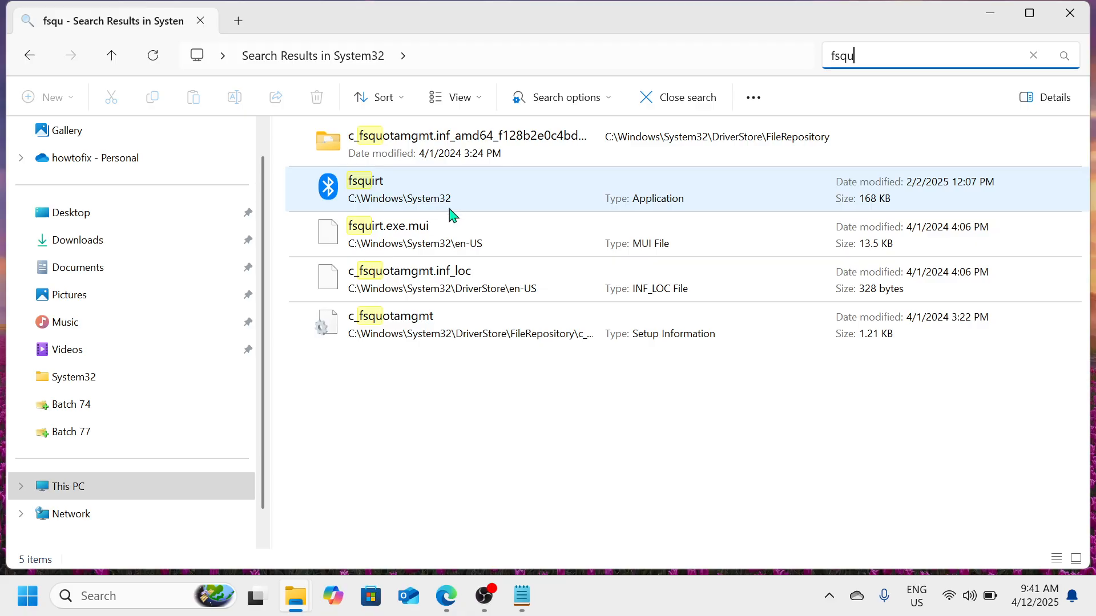
# - Copy the fsquirt application from the search results, close File Explorer and paste the copy onto the desktop
pyautogui.click(382, 201)
pyautogui.rightClick(382, 201)
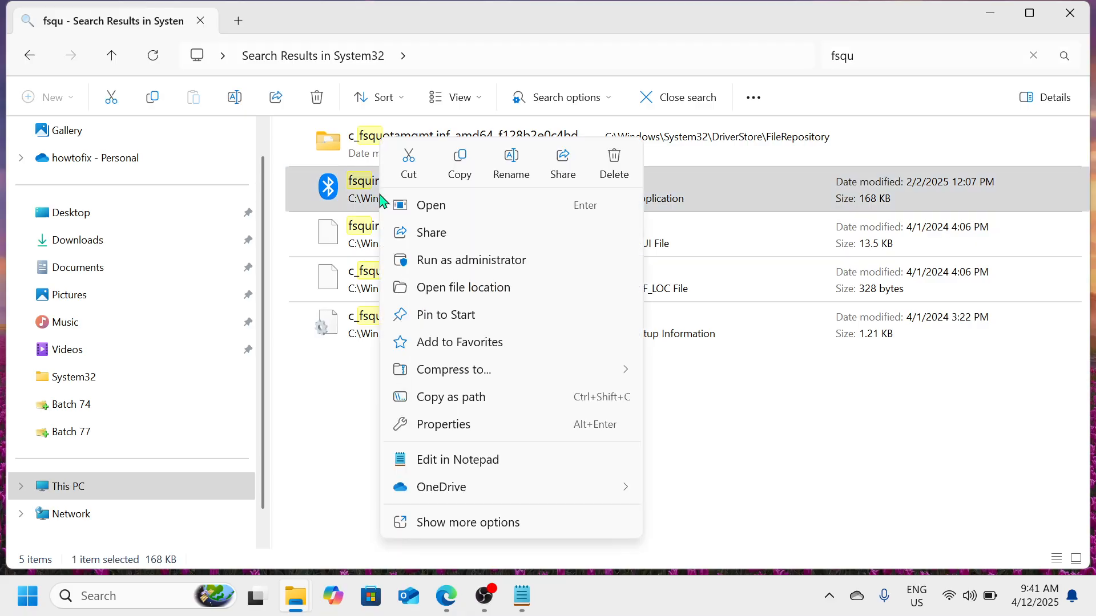
pyautogui.click(460, 176)
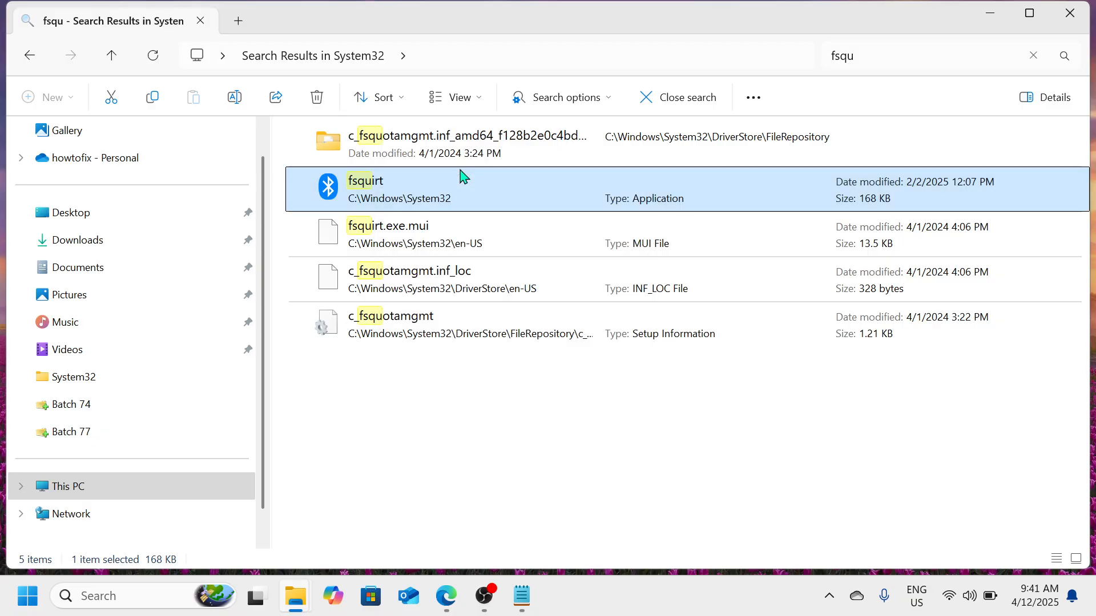
pyautogui.click(1087, 12)
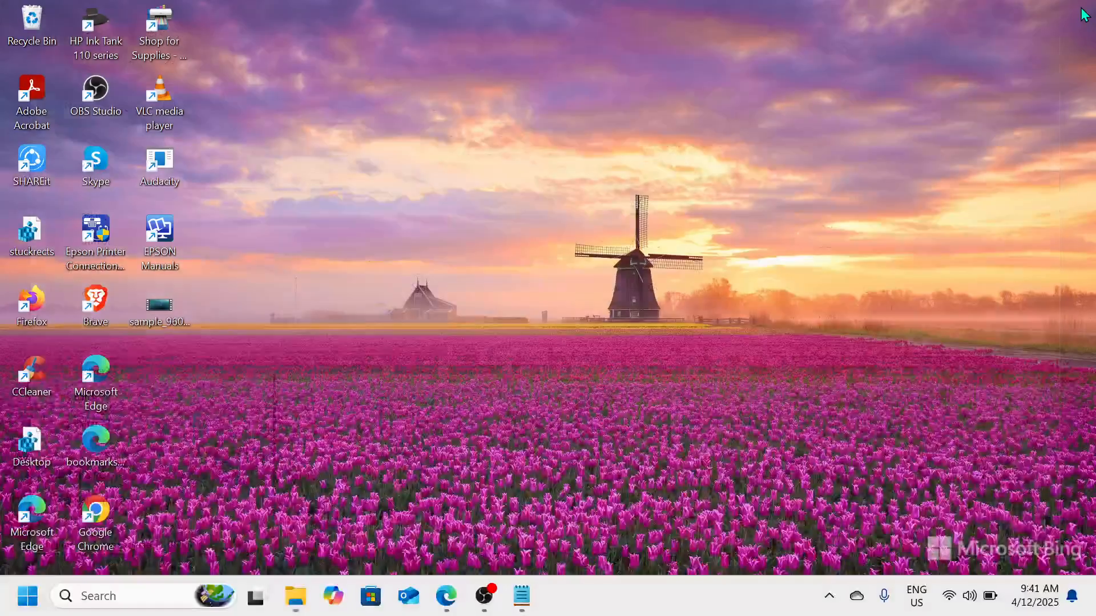
pyautogui.rightClick(296, 321)
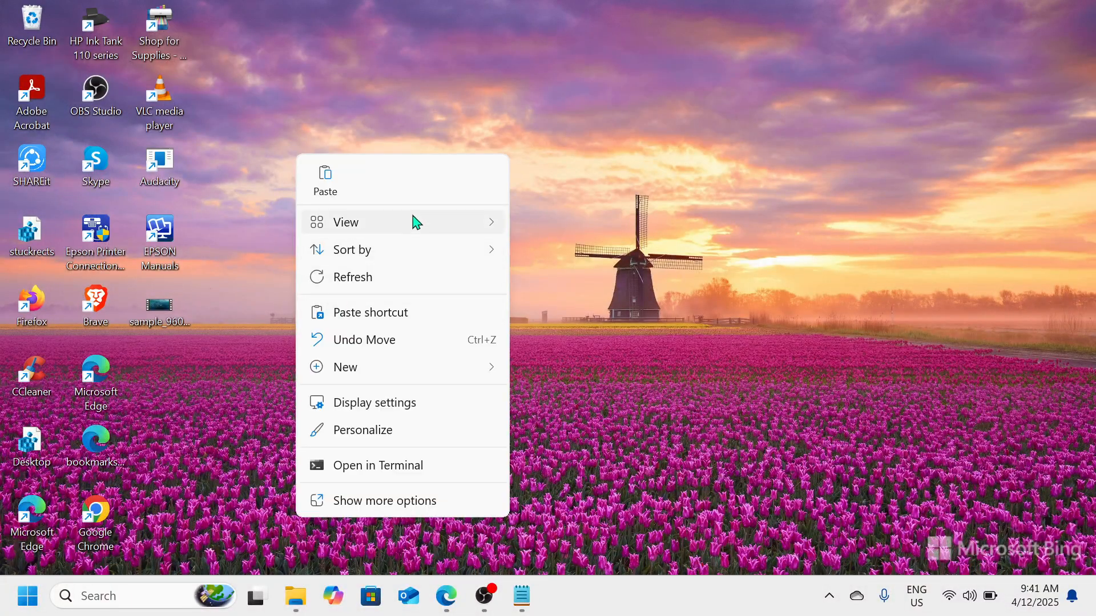
pyautogui.click(325, 181)
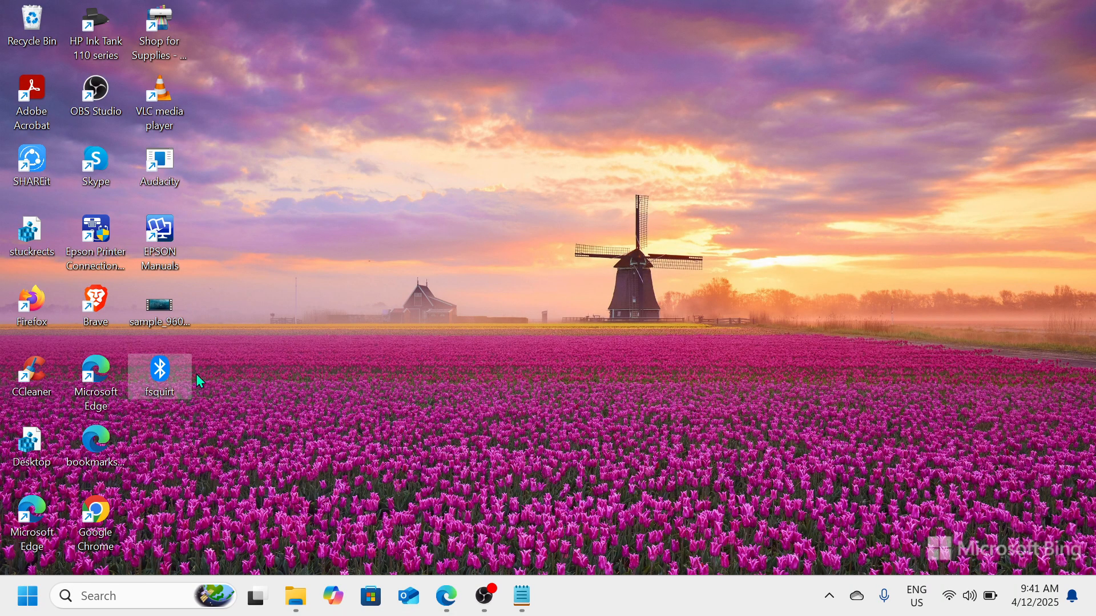
# - Launch fsquirt from the desktop to check the Bluetooth File Transfer wizard, and close the wizard
pyautogui.moveTo(179, 390)
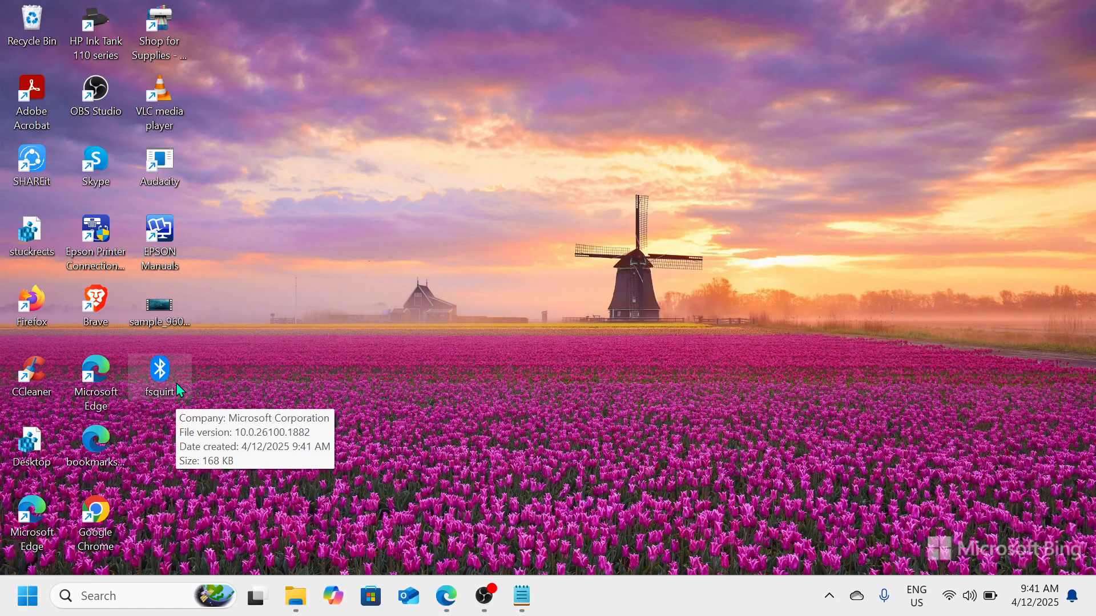
pyautogui.doubleClick(178, 388)
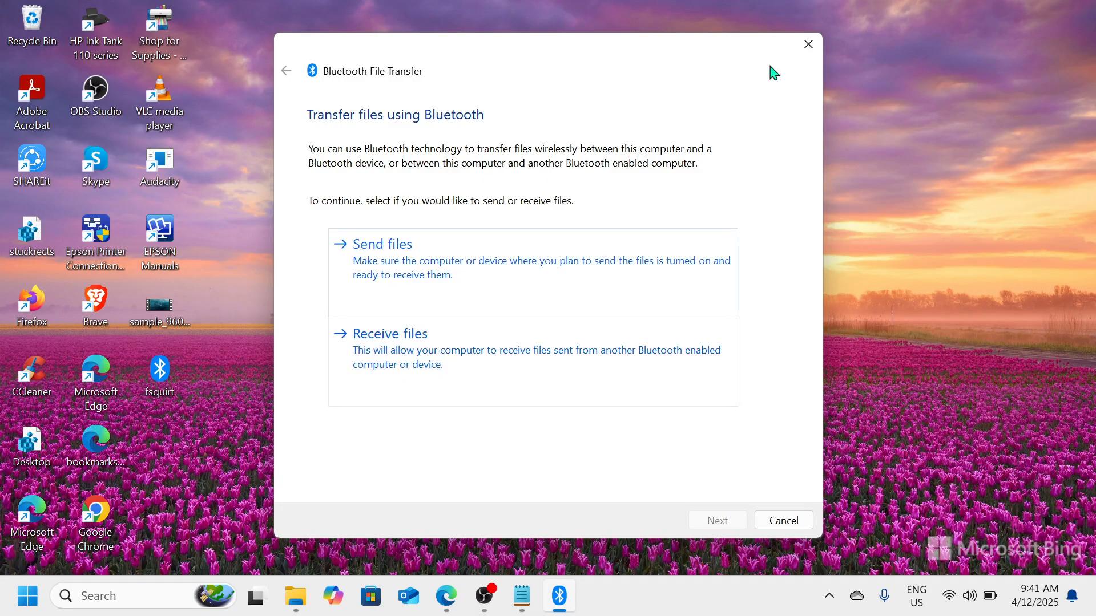
pyautogui.click(808, 45)
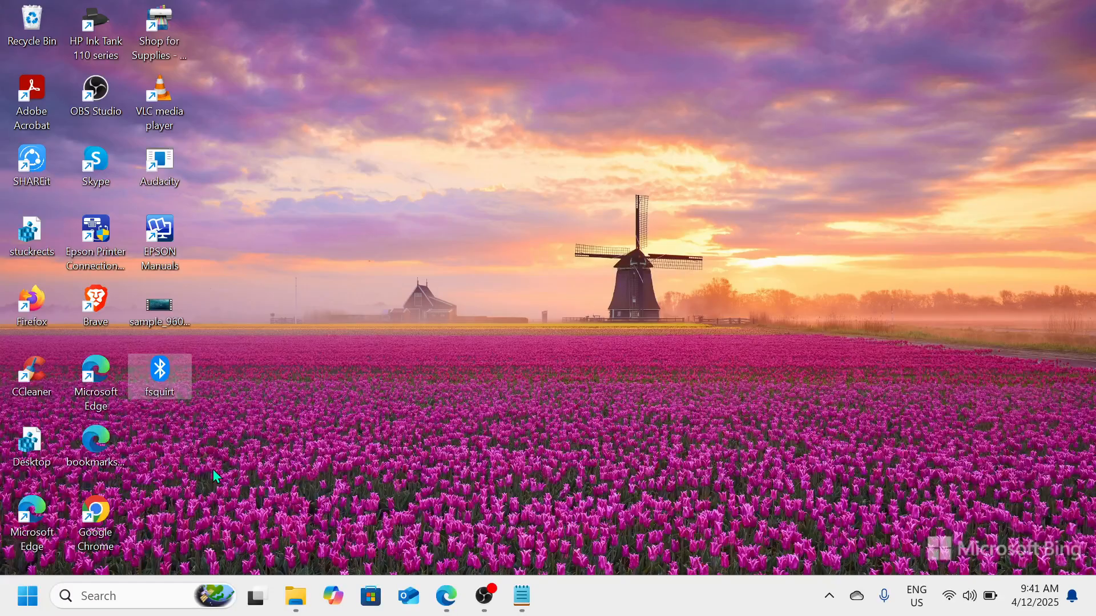
# - Open Device Manager and maximize its window
pyautogui.rightClick(33, 596)
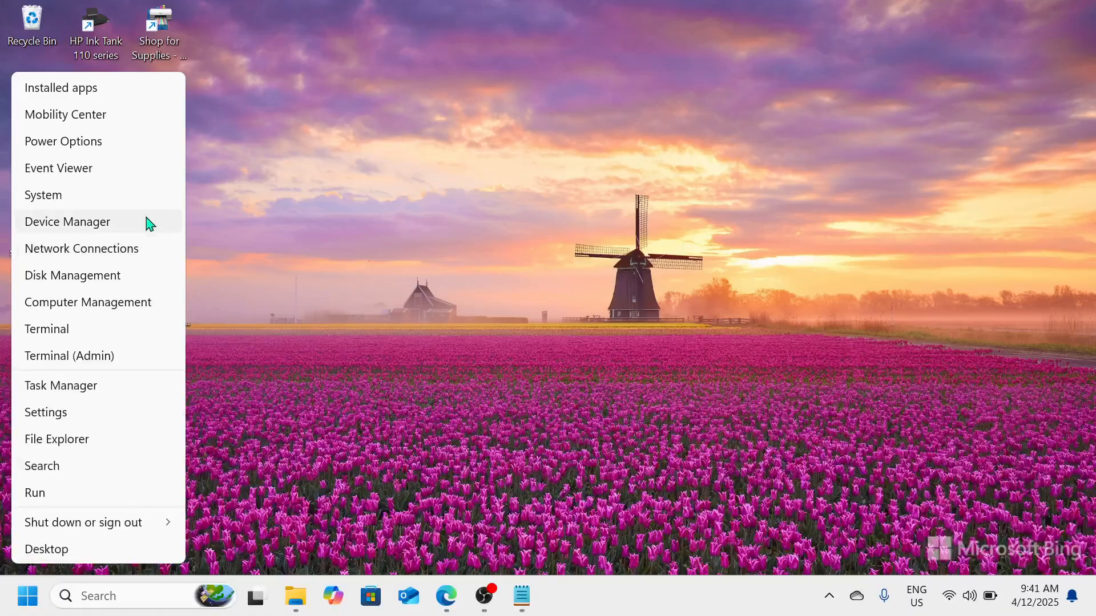
pyautogui.click(146, 222)
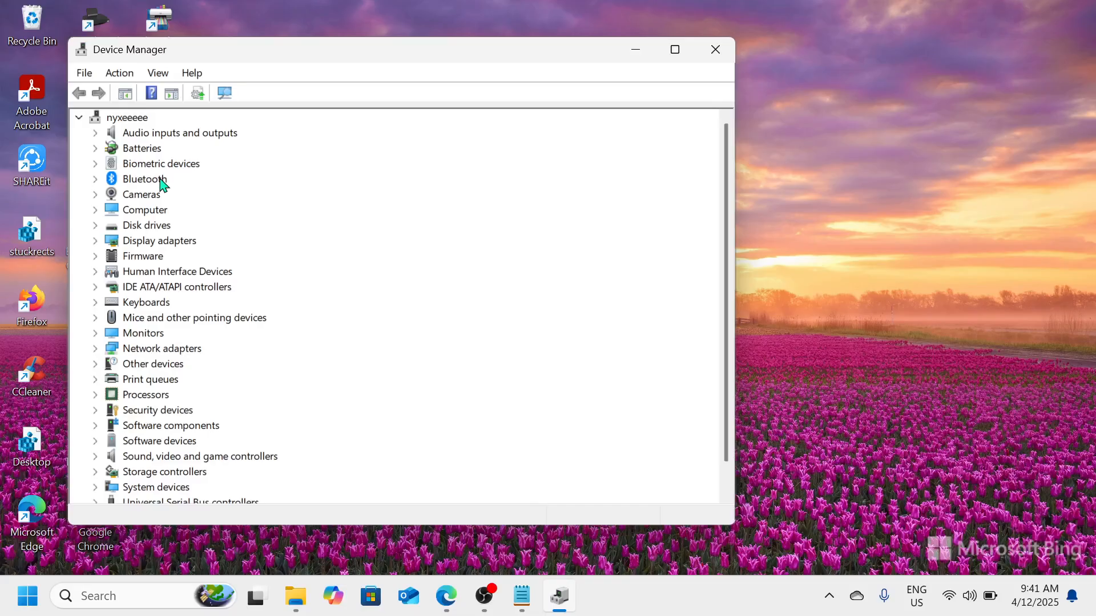
pyautogui.click(129, 80)
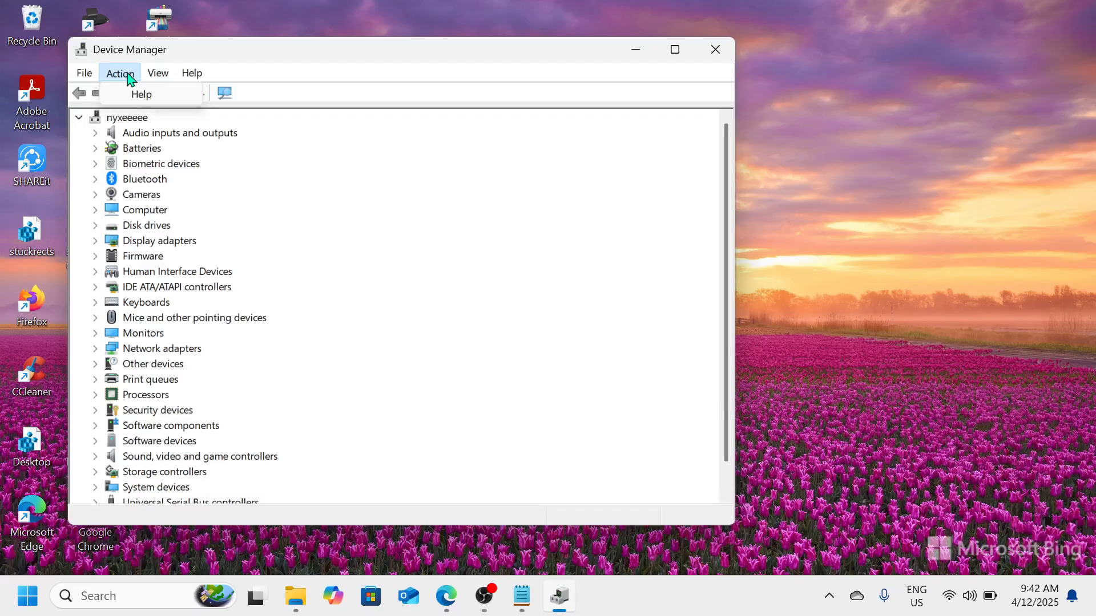
pyautogui.click(129, 79)
pyautogui.click(128, 75)
pyautogui.click(674, 50)
pyautogui.click(675, 50)
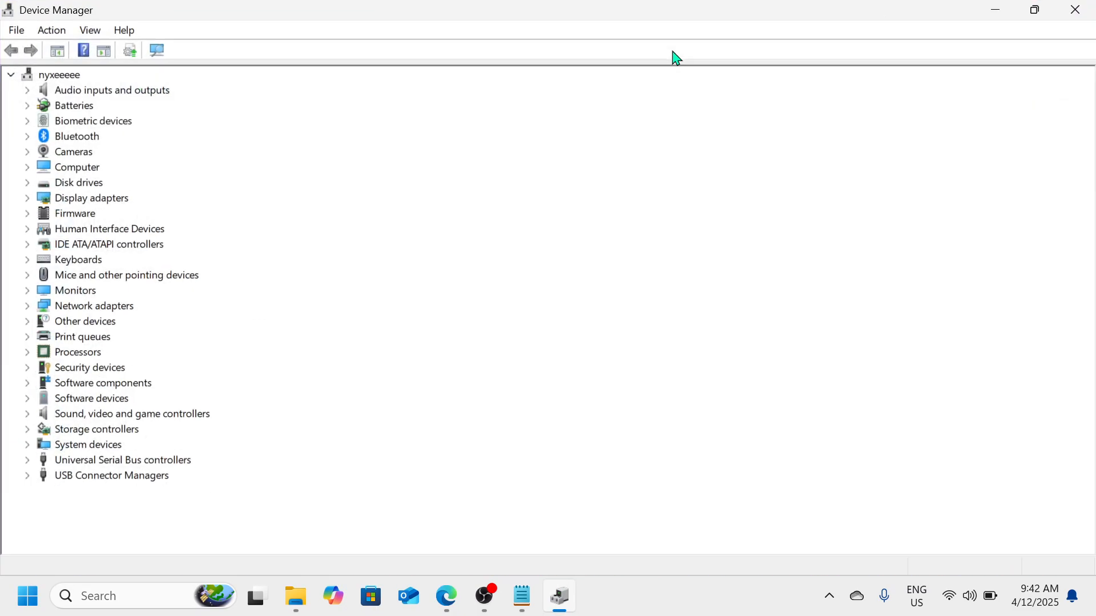
# - Select the Bluetooth category and look at the actions available for it, including the hardware scan, without running any
pyautogui.click(66, 30)
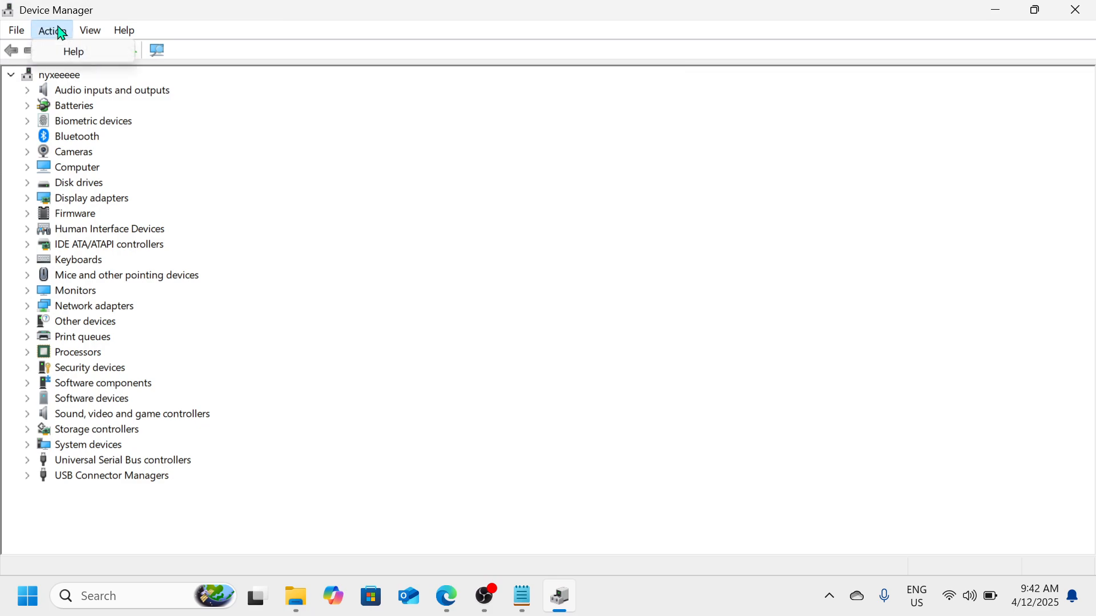
pyautogui.click(61, 33)
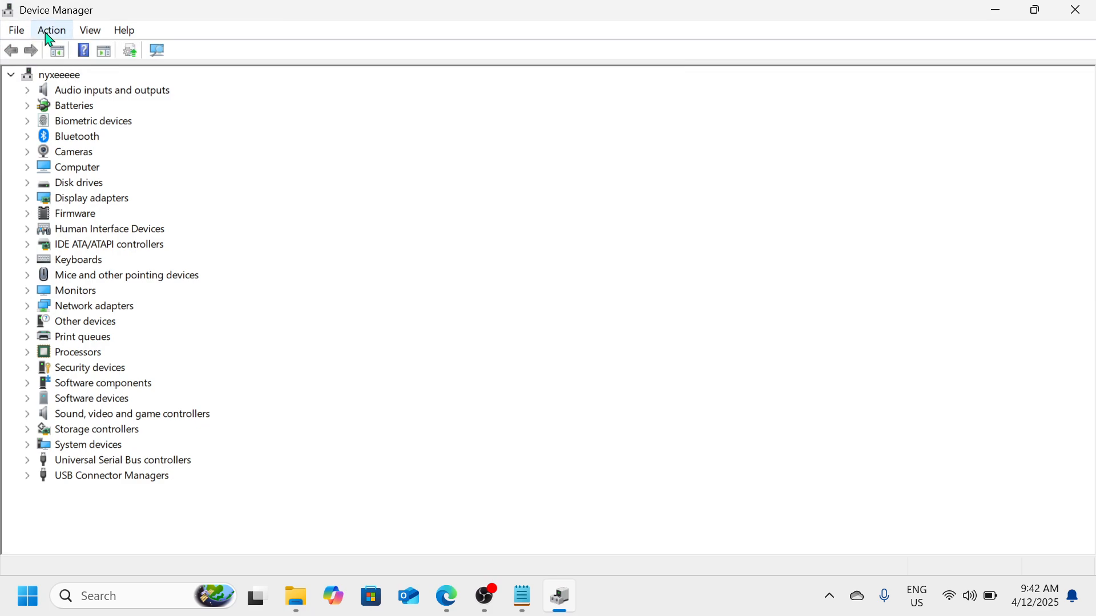
pyautogui.click(47, 35)
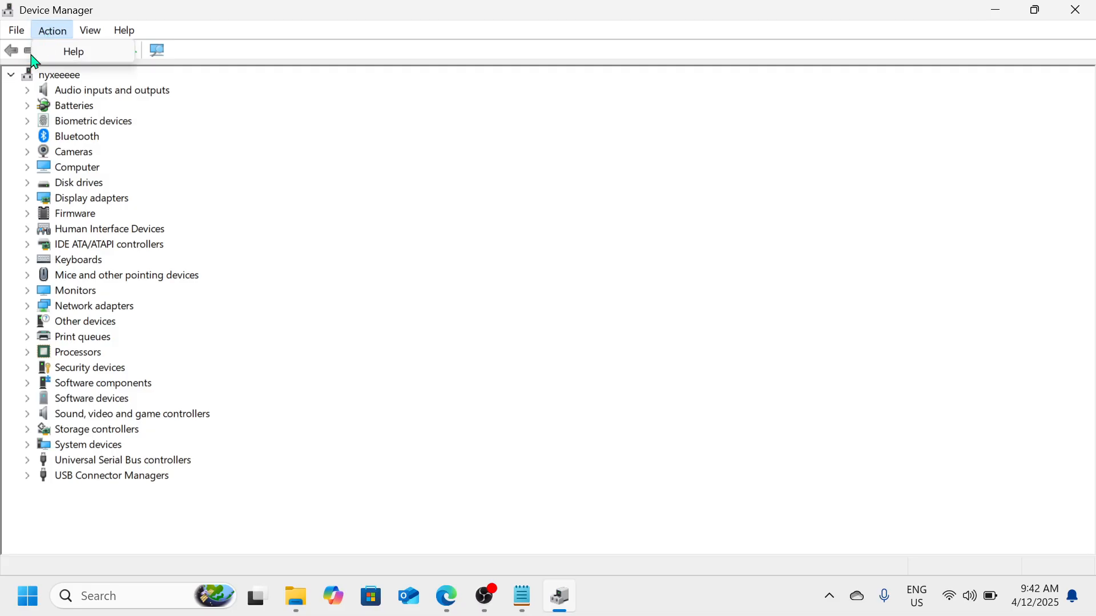
pyautogui.click(85, 137)
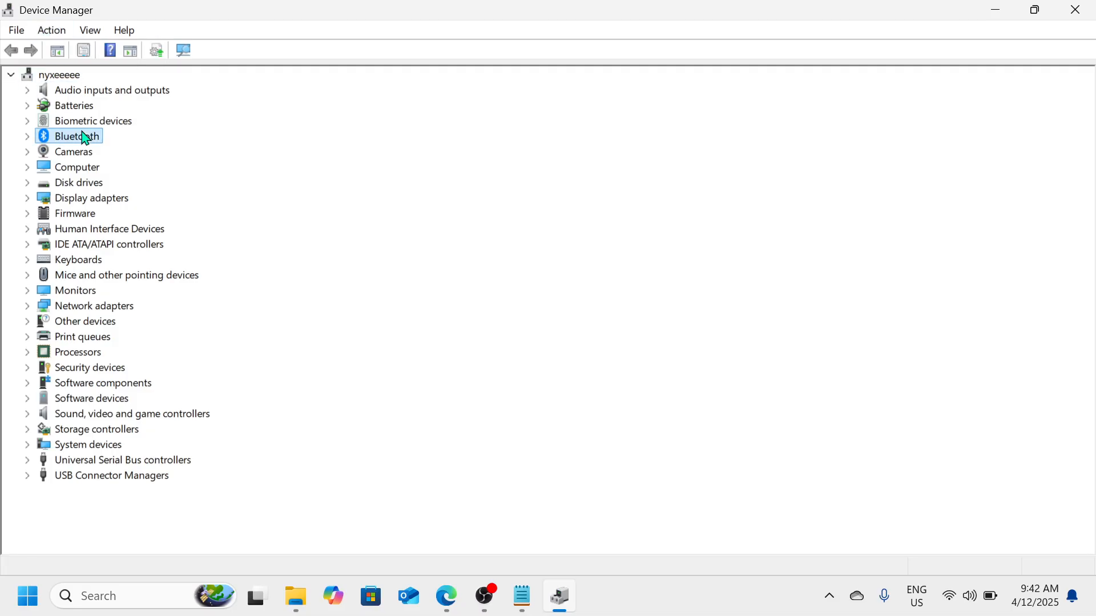
pyautogui.click(53, 33)
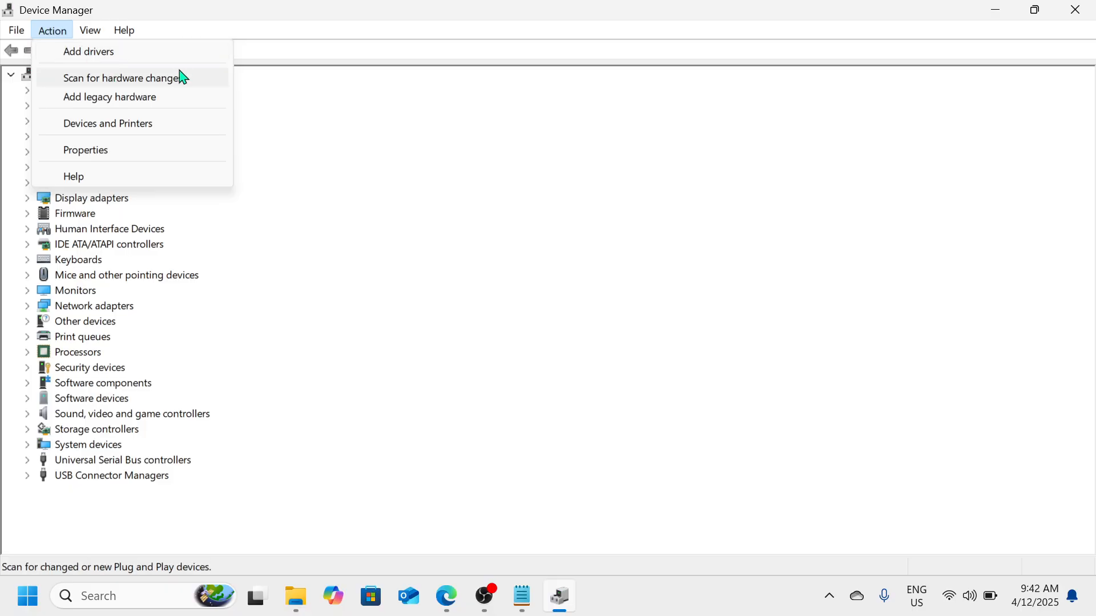
pyautogui.click(338, 267)
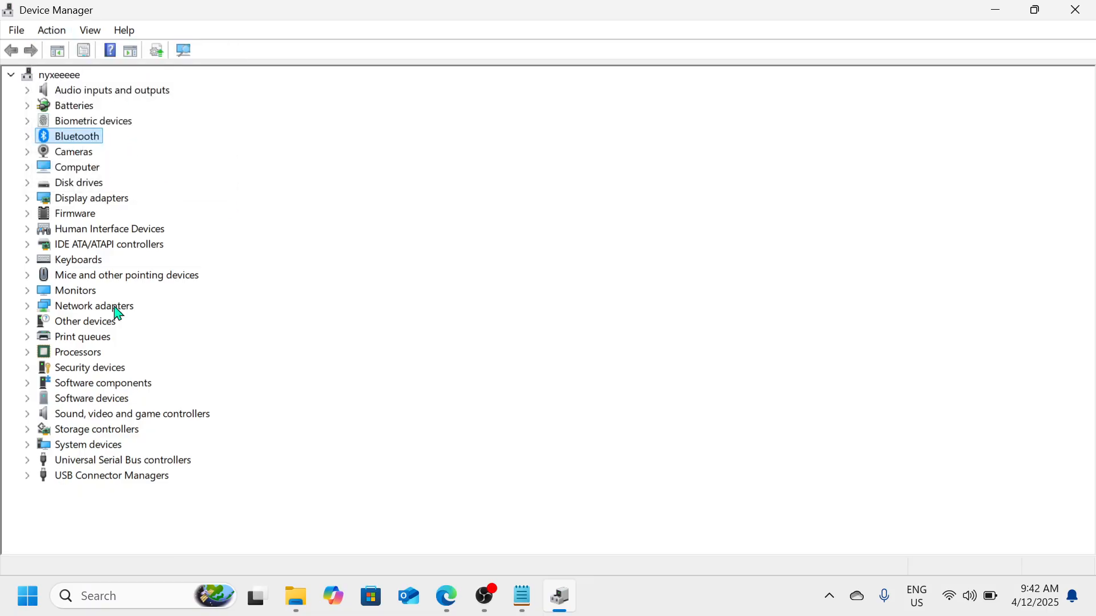
# - With Audio inputs and outputs selected, start adding legacy hardware and choose to select the hardware manually from a list
pyautogui.click(124, 92)
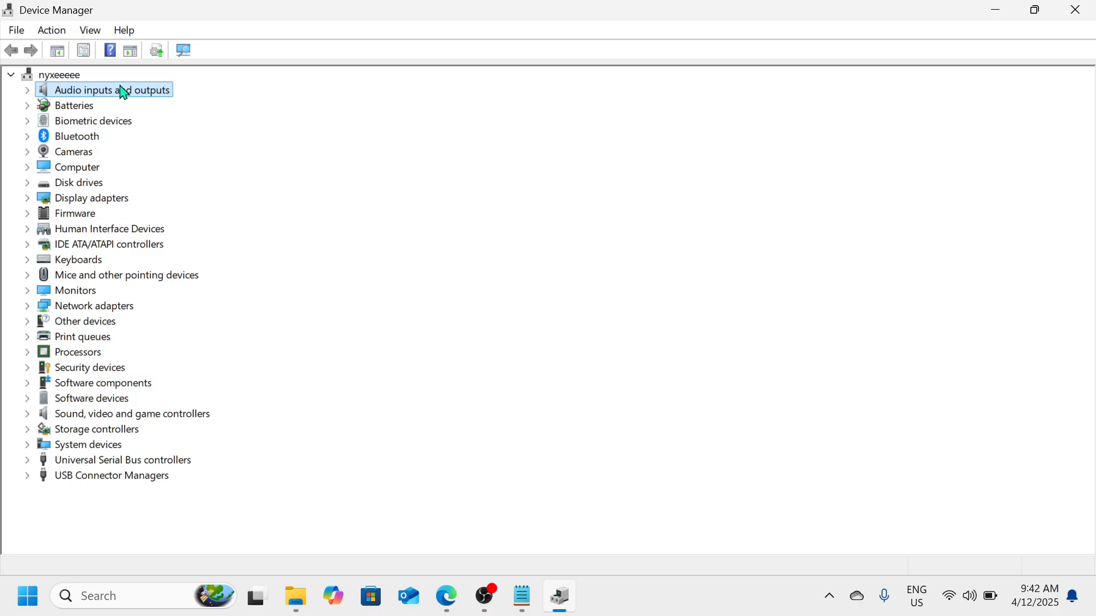
pyautogui.click(52, 30)
pyautogui.click(63, 32)
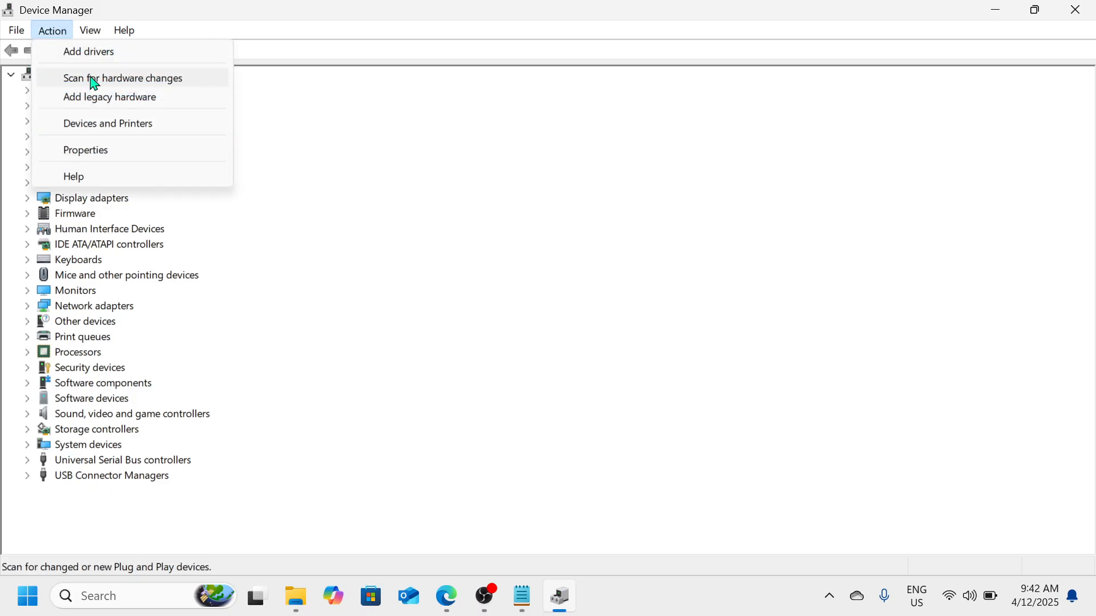
pyautogui.click(127, 104)
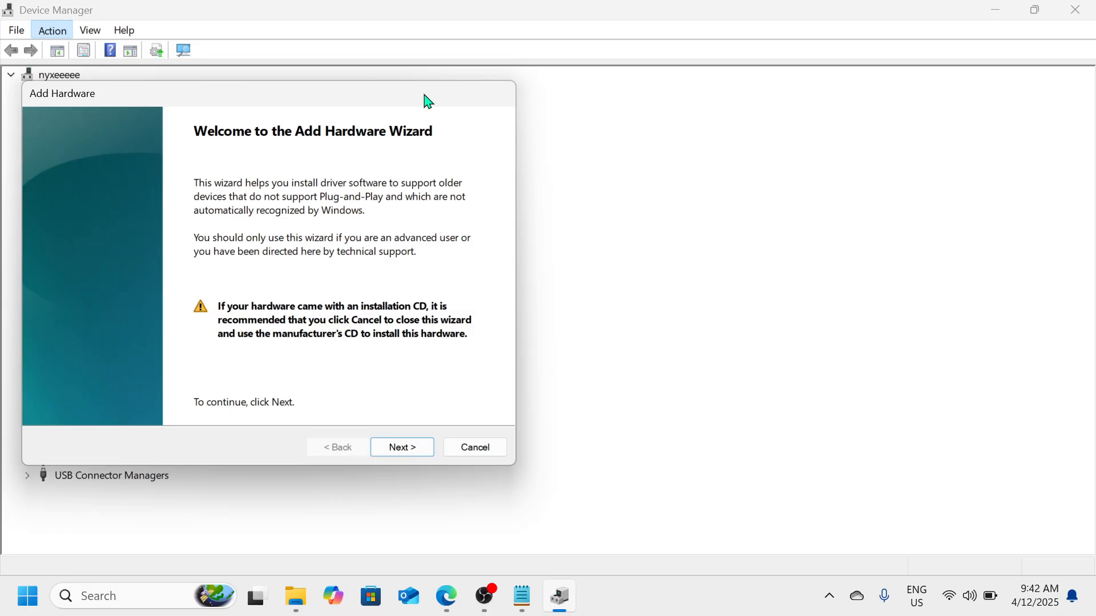
pyautogui.moveTo(427, 102); pyautogui.dragTo(613, 116)
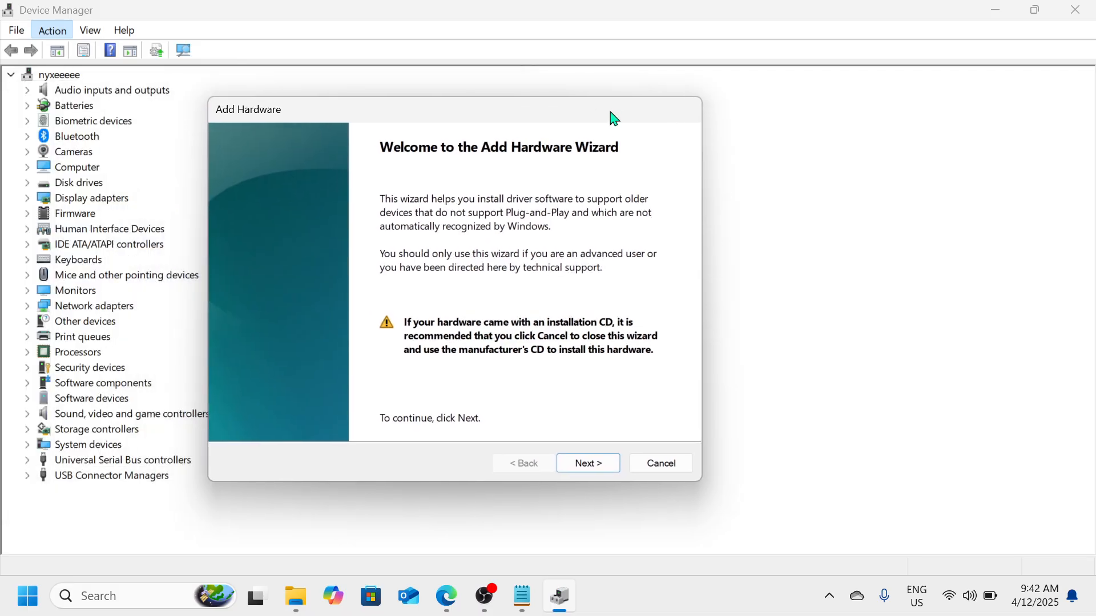
pyautogui.click(585, 465)
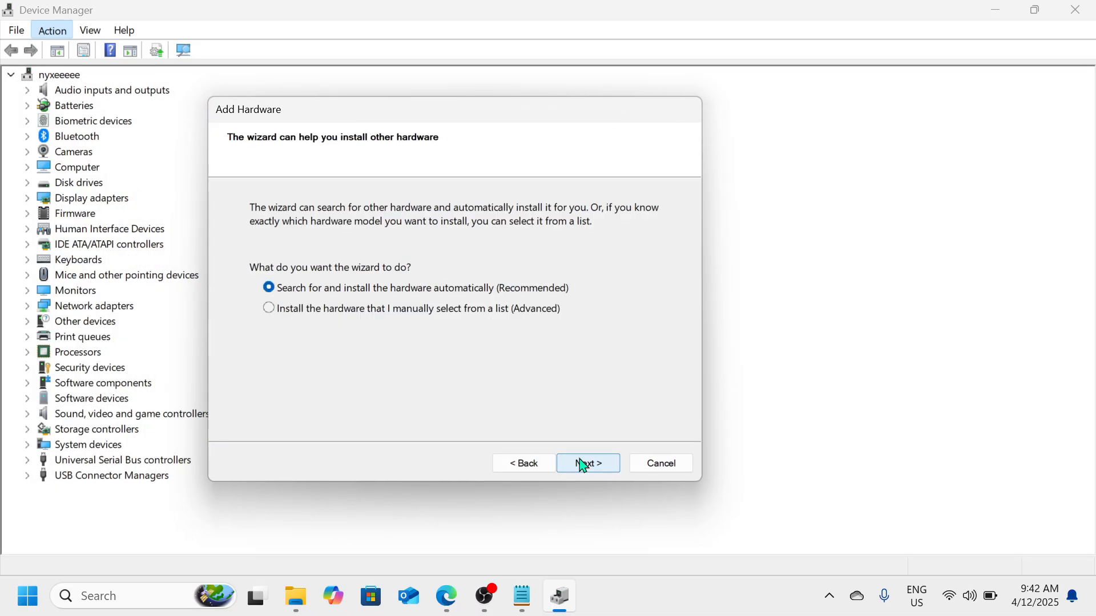
pyautogui.click(273, 313)
pyautogui.click(613, 473)
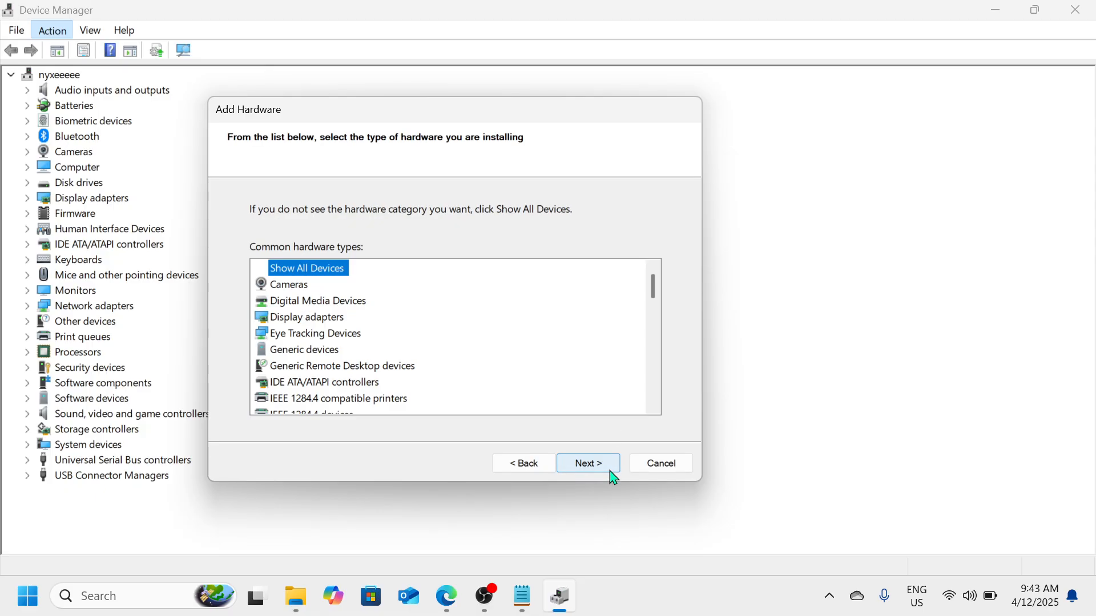
# - Look through the common hardware types, select Display adapters, and cancel the Add Hardware wizard
pyautogui.scroll(-10, 353, 338)
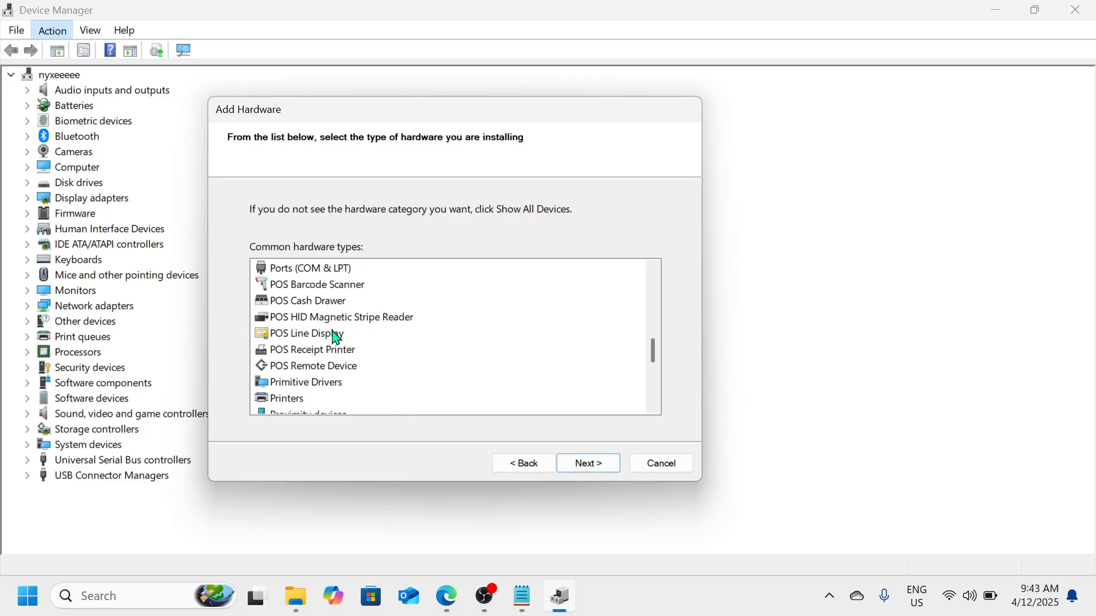
pyautogui.scroll(-1, 337, 339)
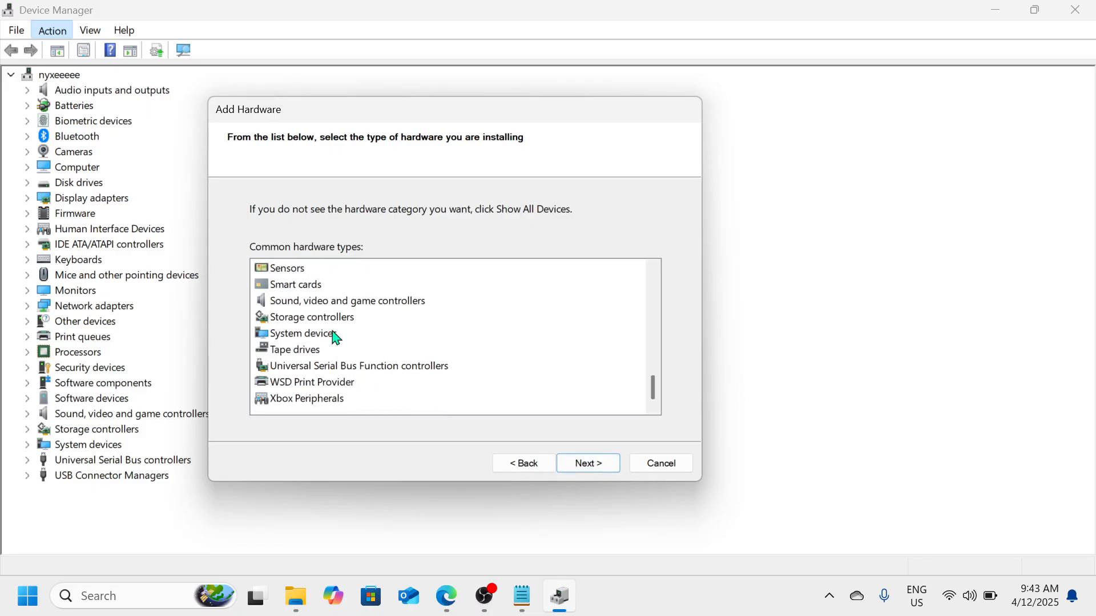
pyautogui.scroll(2, 337, 339)
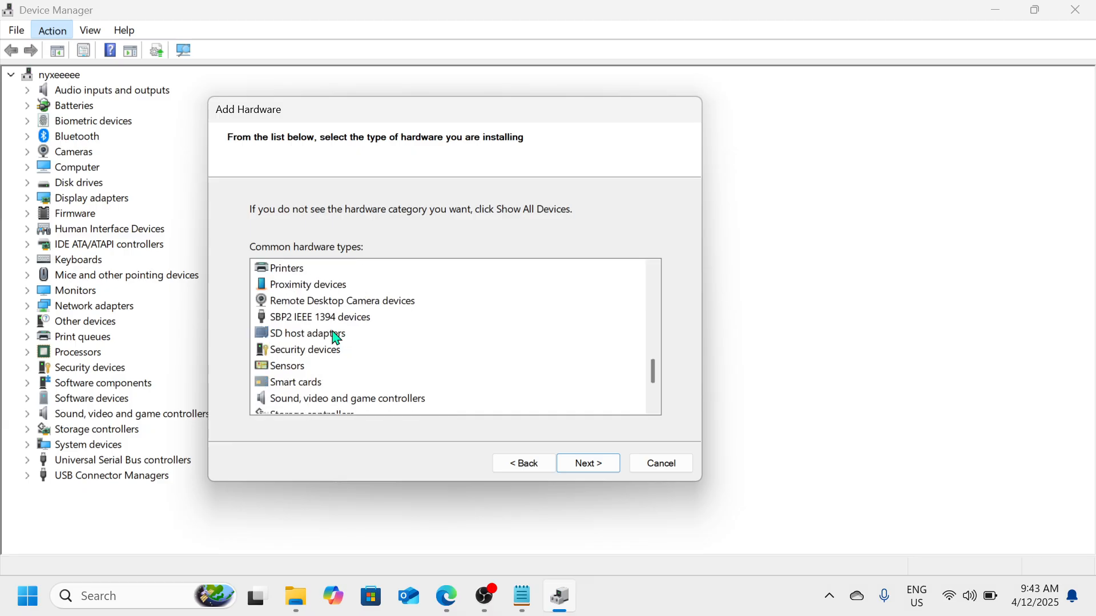
pyautogui.scroll(7, 337, 339)
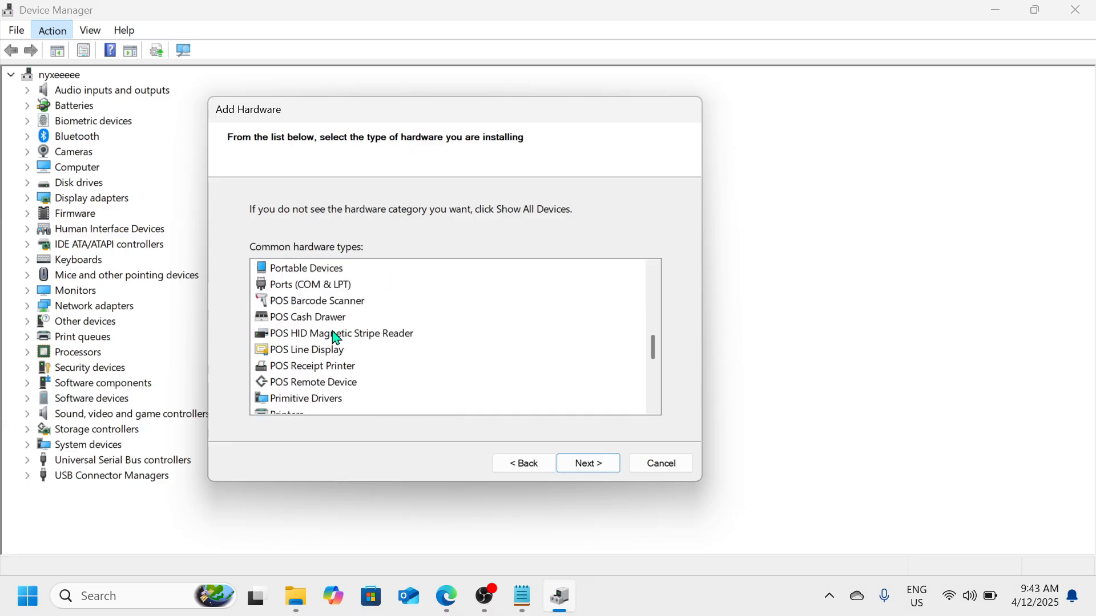
pyautogui.scroll(-2, 337, 339)
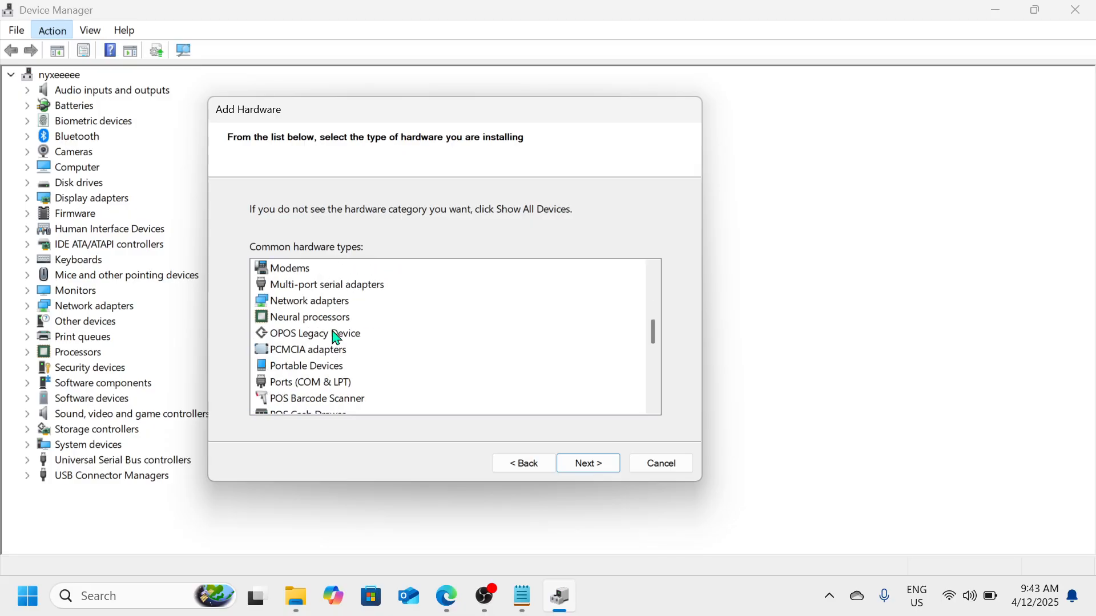
pyautogui.scroll(7, 336, 338)
pyautogui.click(332, 324)
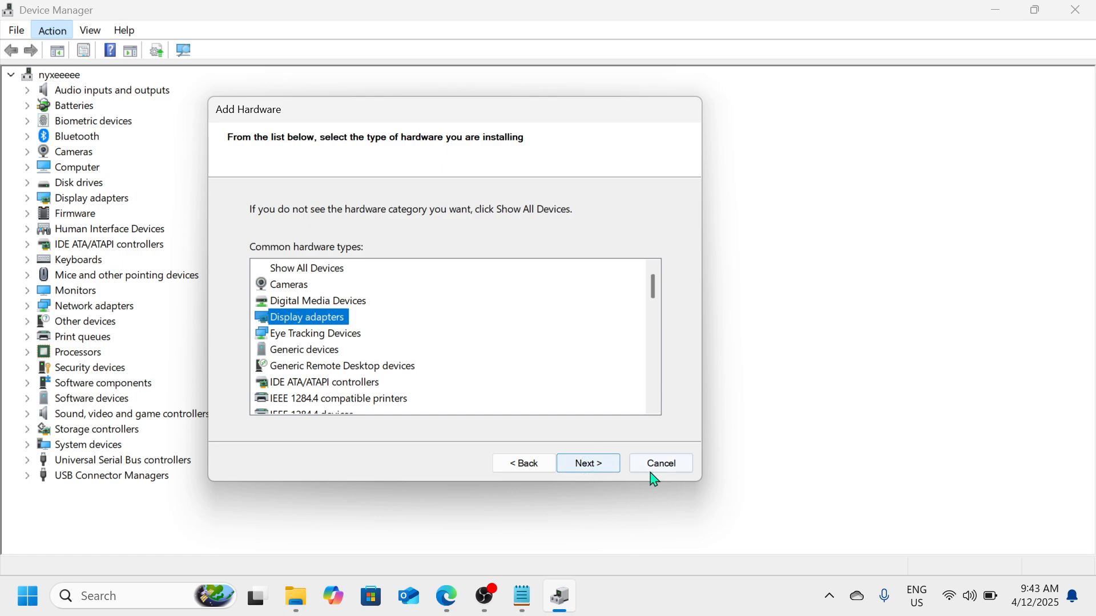
pyautogui.click(680, 466)
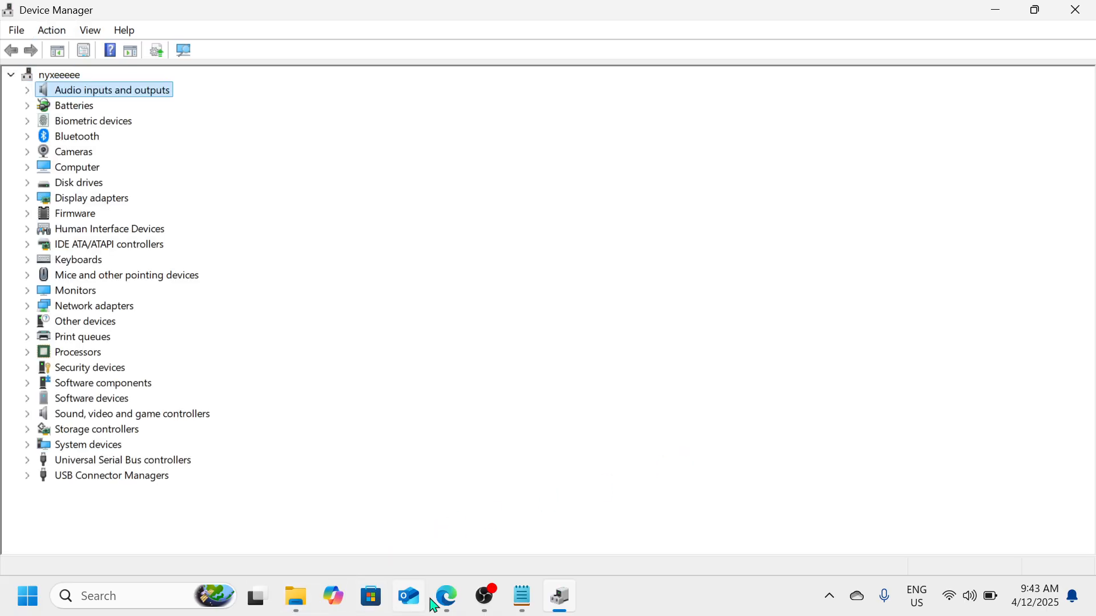
# - Minimize Device Manager and open Google Chrome with the How to Fix profile
pyautogui.click(998, 9)
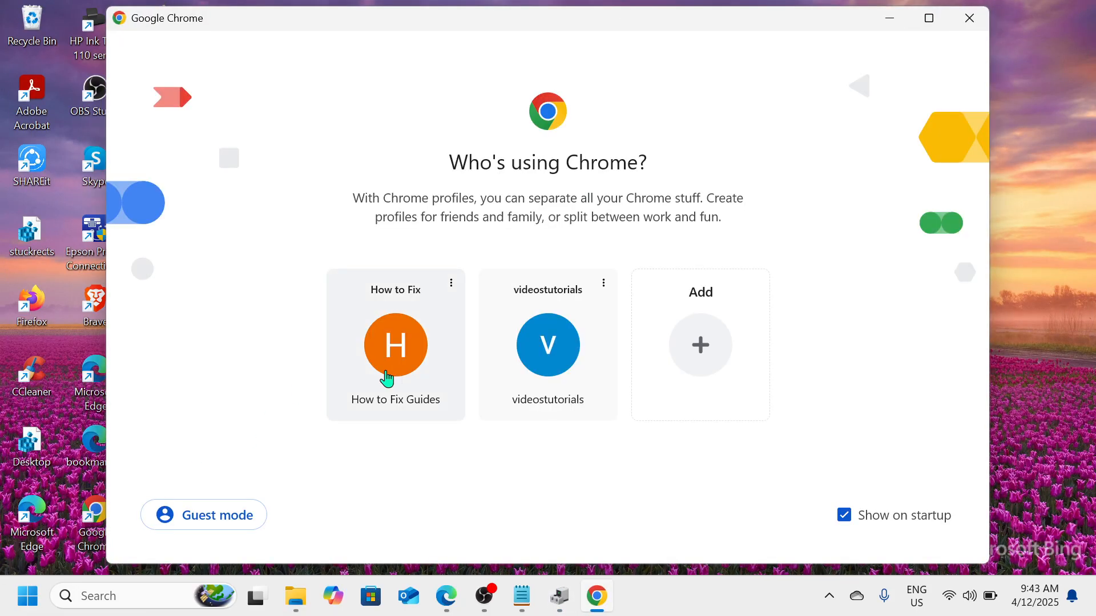
pyautogui.click(388, 379)
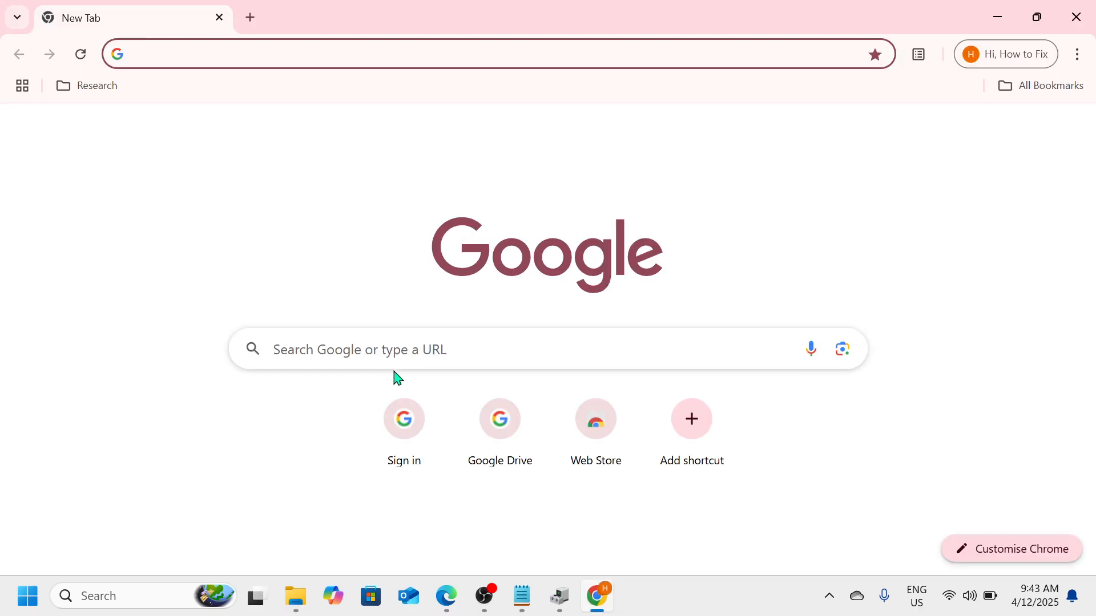
# - Search Google for "intel bluetooth driver for windows 11"
pyautogui.click(406, 353)
pyautogui.write('in')
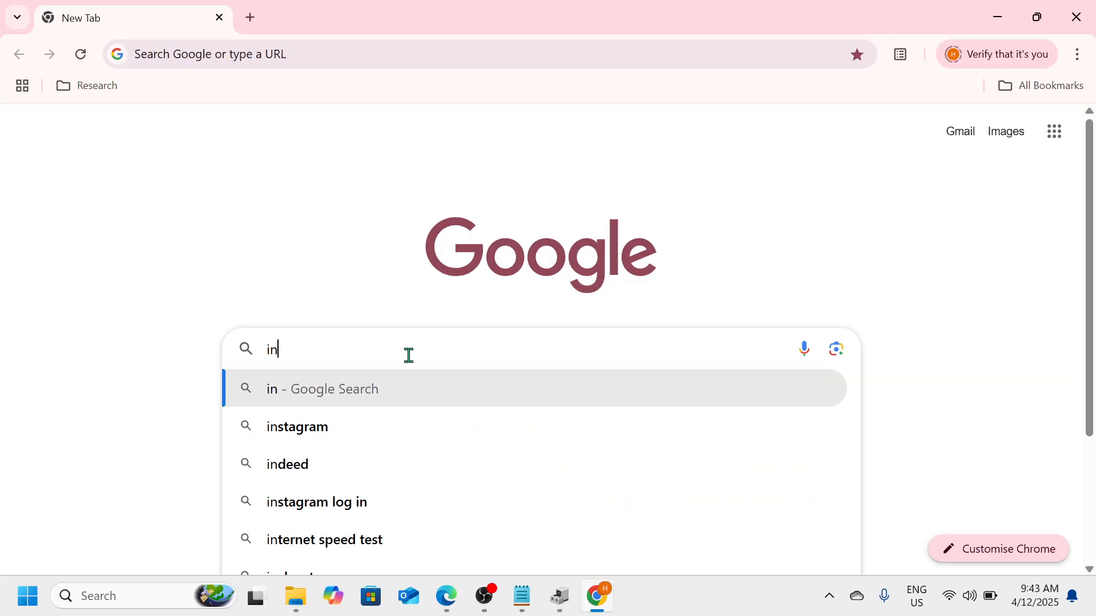
pyautogui.write('tel bl')
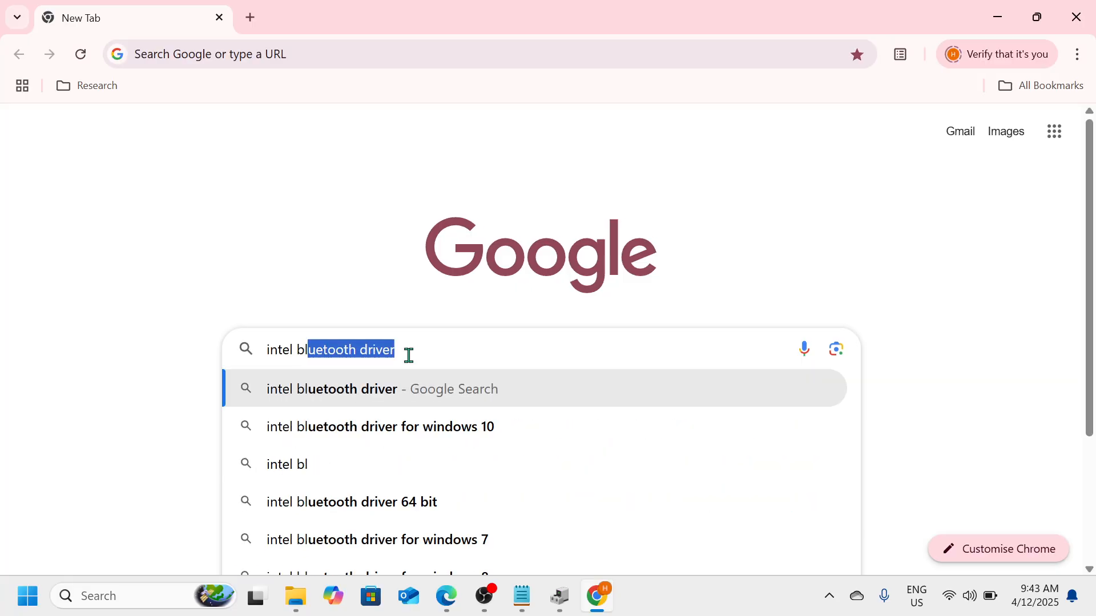
pyautogui.write('uetoo')
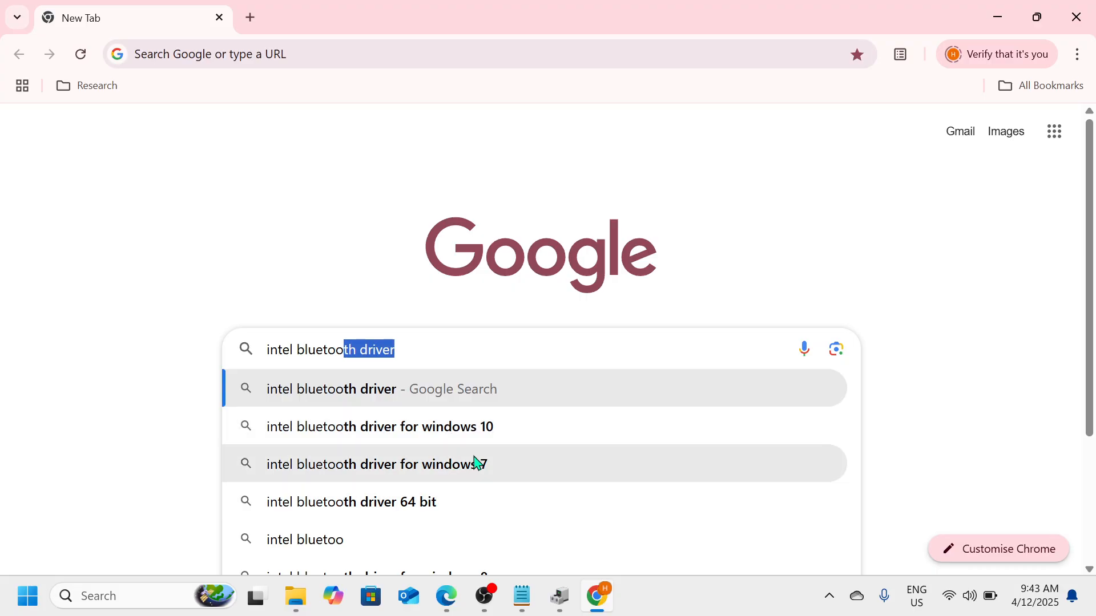
pyautogui.click(512, 346)
pyautogui.write('for ')
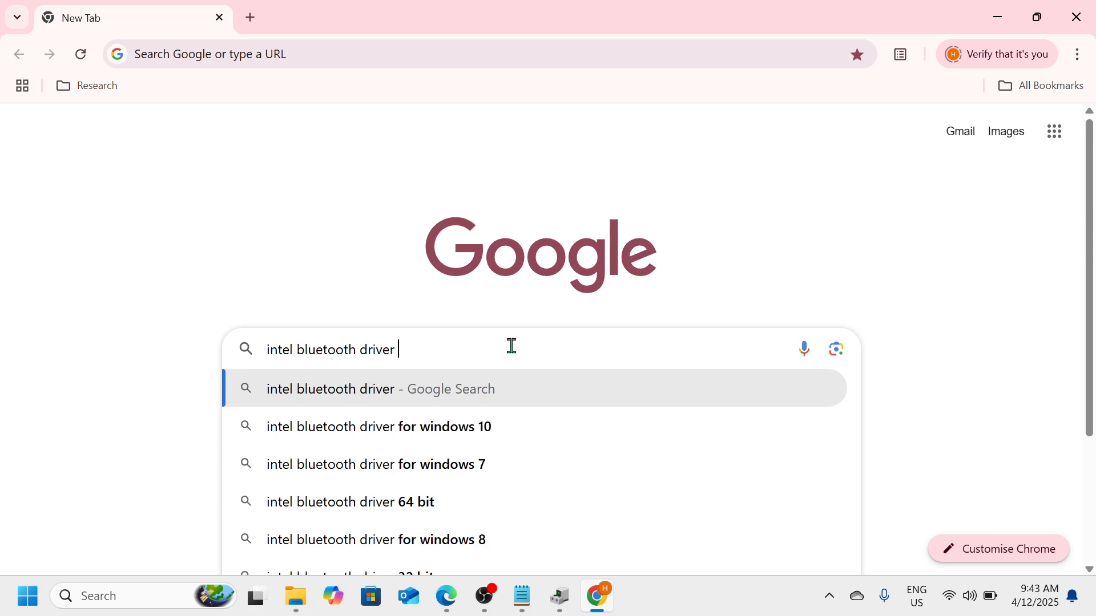
pyautogui.write('w')
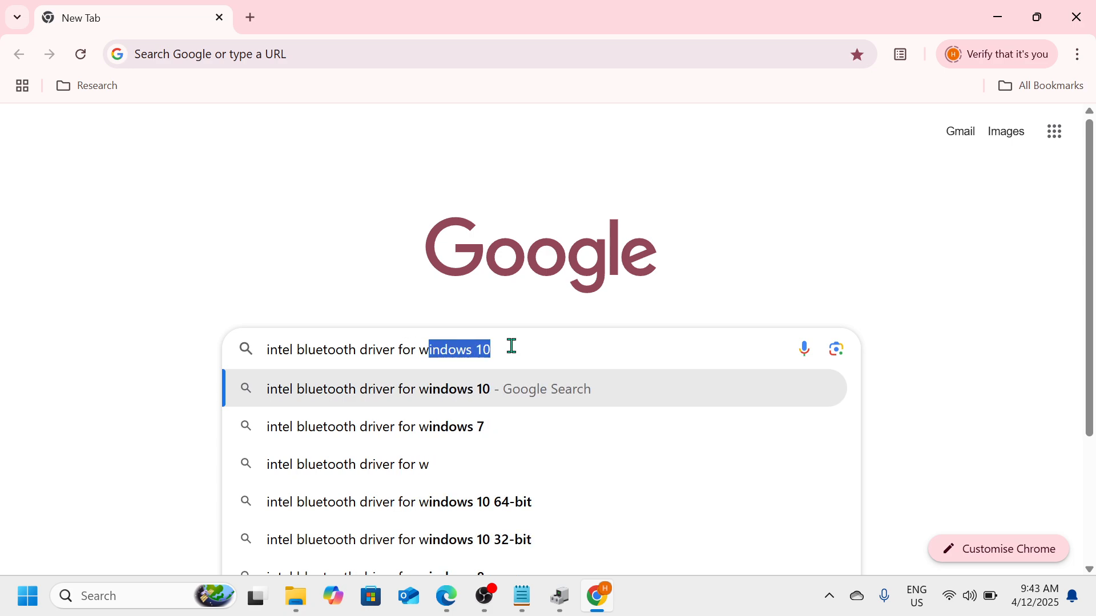
pyautogui.write('indo')
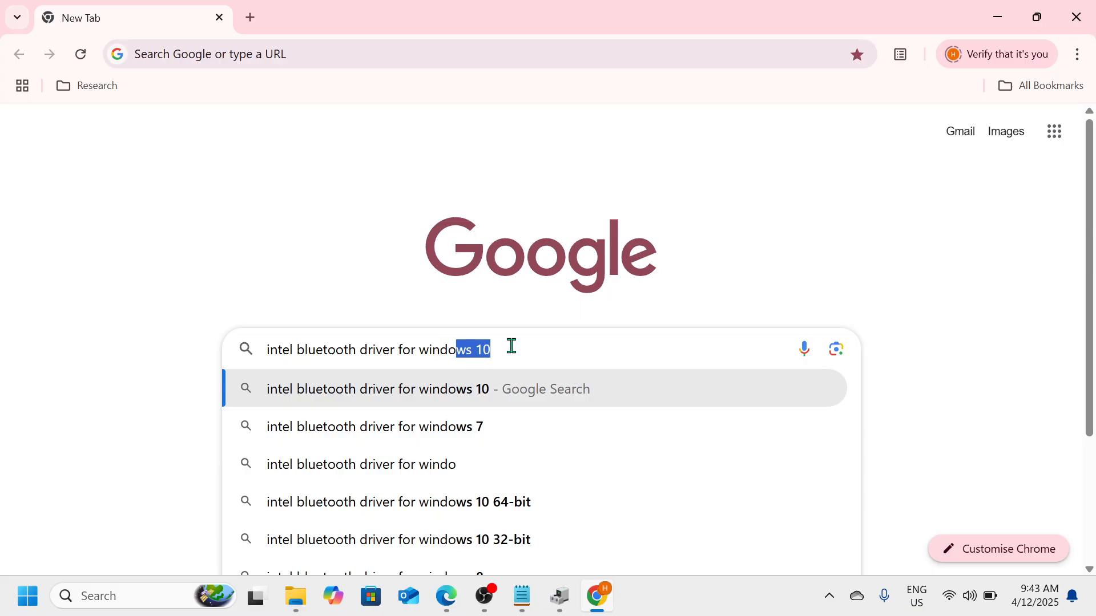
pyautogui.write('ws 11')
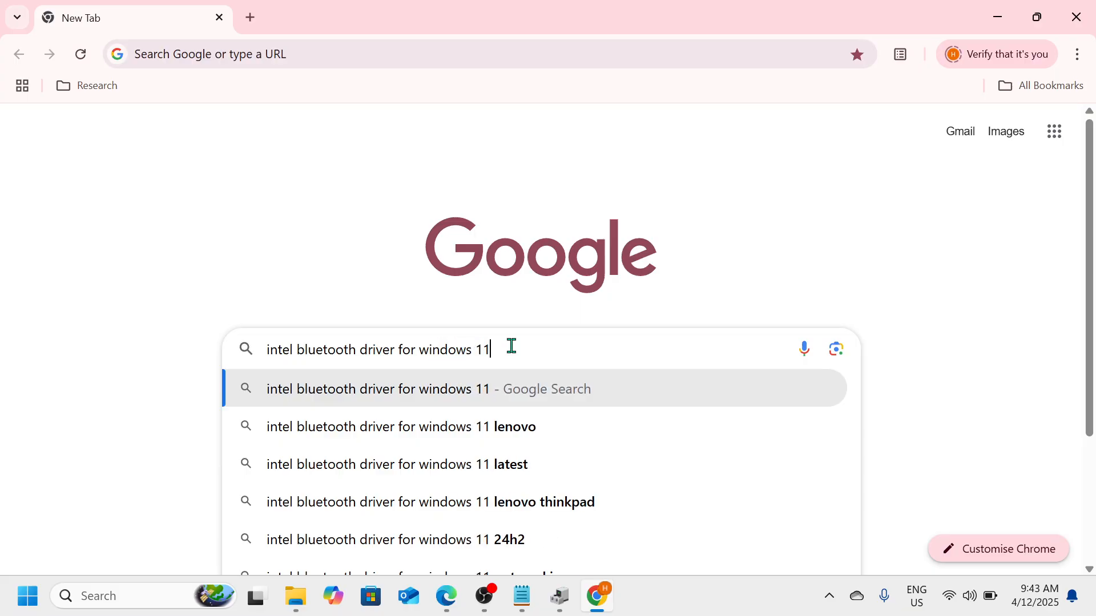
pyautogui.press('Return')
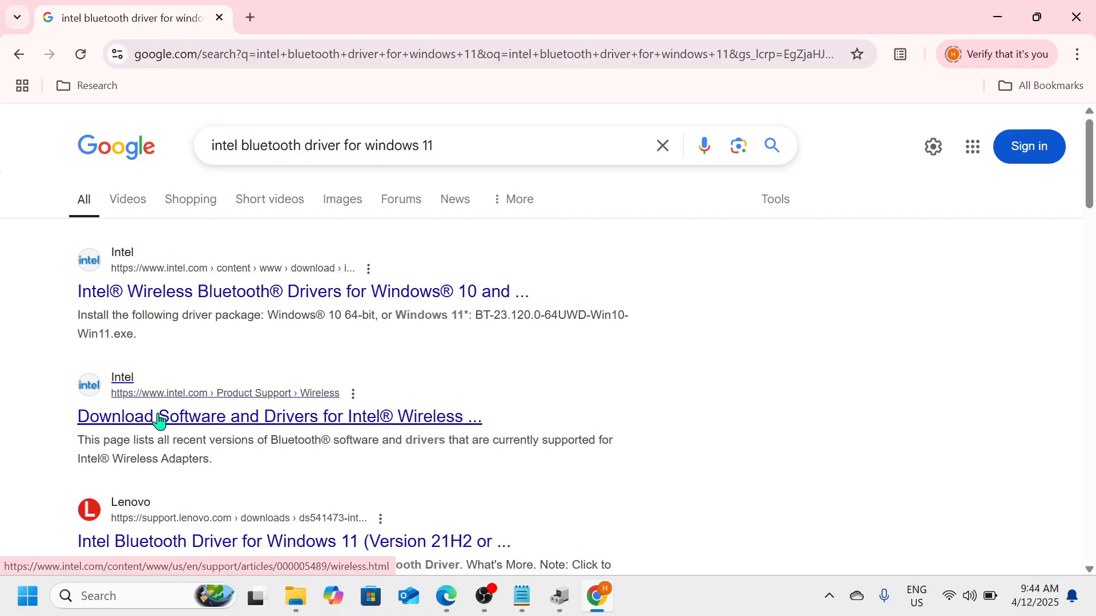
# - Open Intel's Wireless Bluetooth Drivers for Windows 10 and Windows 11 page from the results and go to its available downloads
pyautogui.click(249, 291)
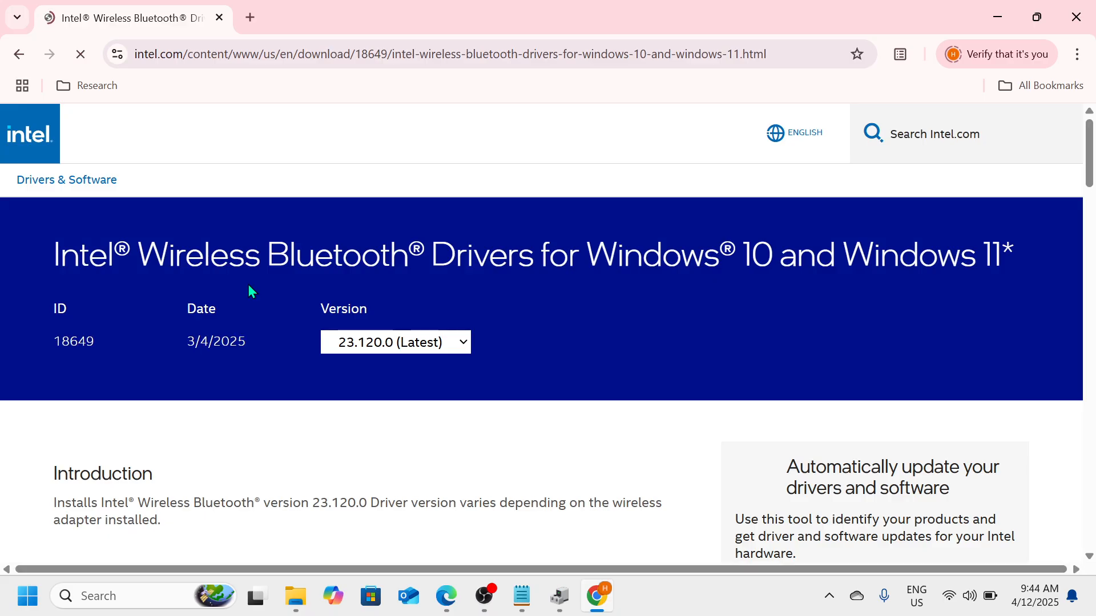
pyautogui.scroll(-2, 249, 286)
pyautogui.scroll(-3, 248, 291)
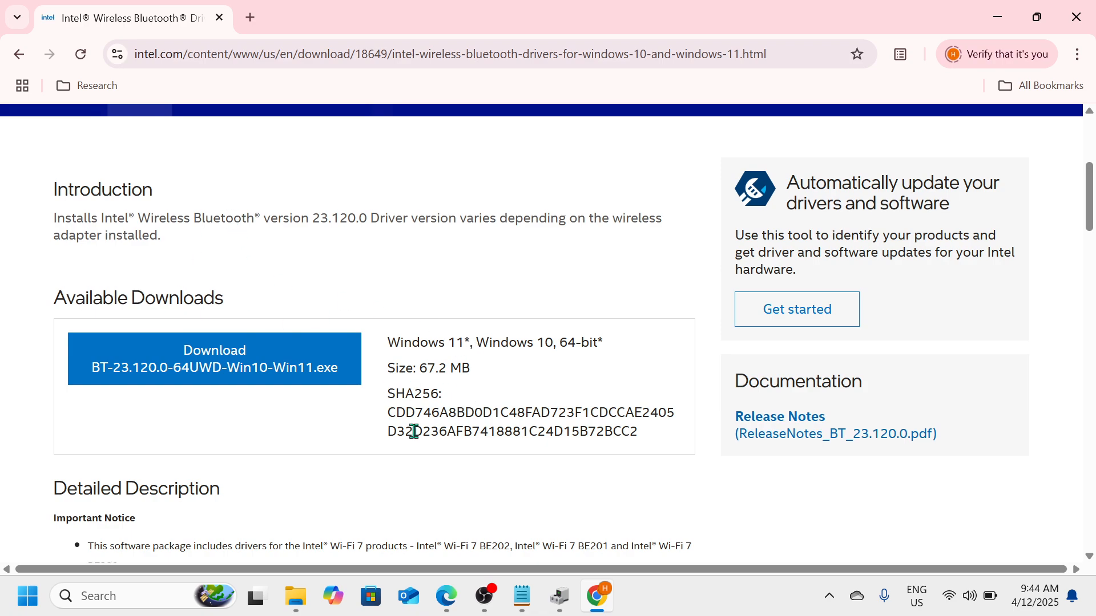
# - Look over the detailed description on Intel's Wireless Bluetooth Drivers page and close Chrome
pyautogui.scroll(-2, 415, 431)
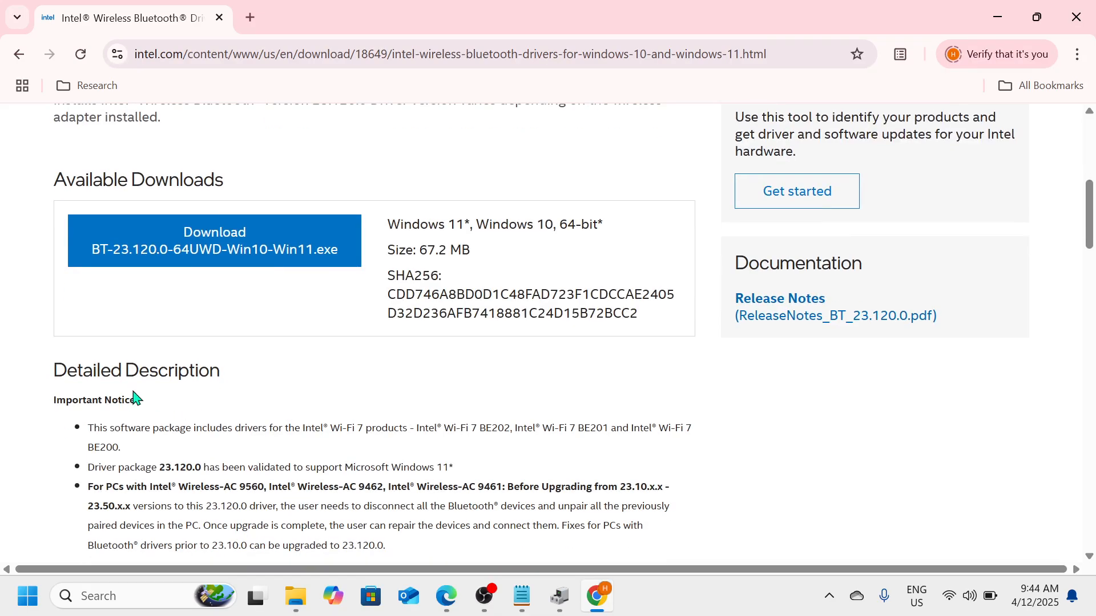
pyautogui.scroll(-1, 137, 396)
pyautogui.scroll(3, 135, 396)
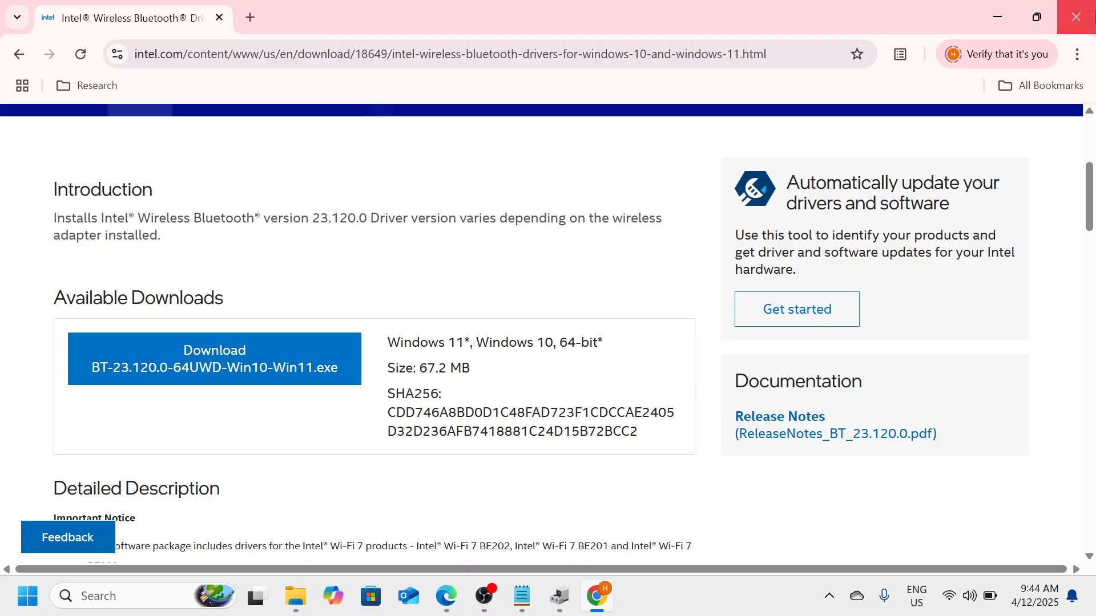
pyautogui.click(1090, 14)
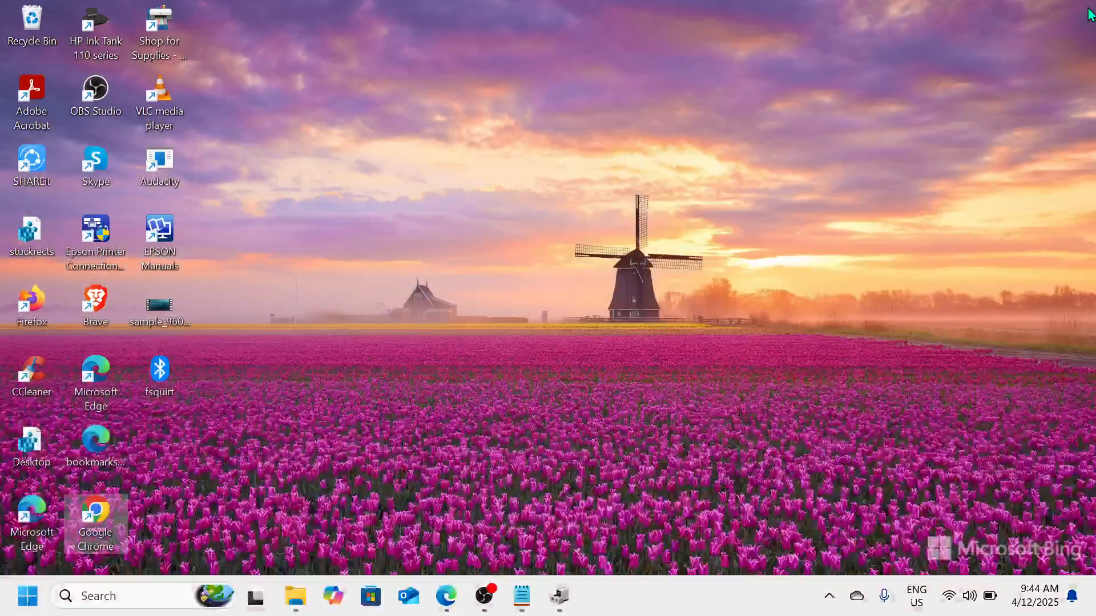
# - Bring up the Notepad notes with the repair commands and open Command Prompt as administrator
pyautogui.click(522, 597)
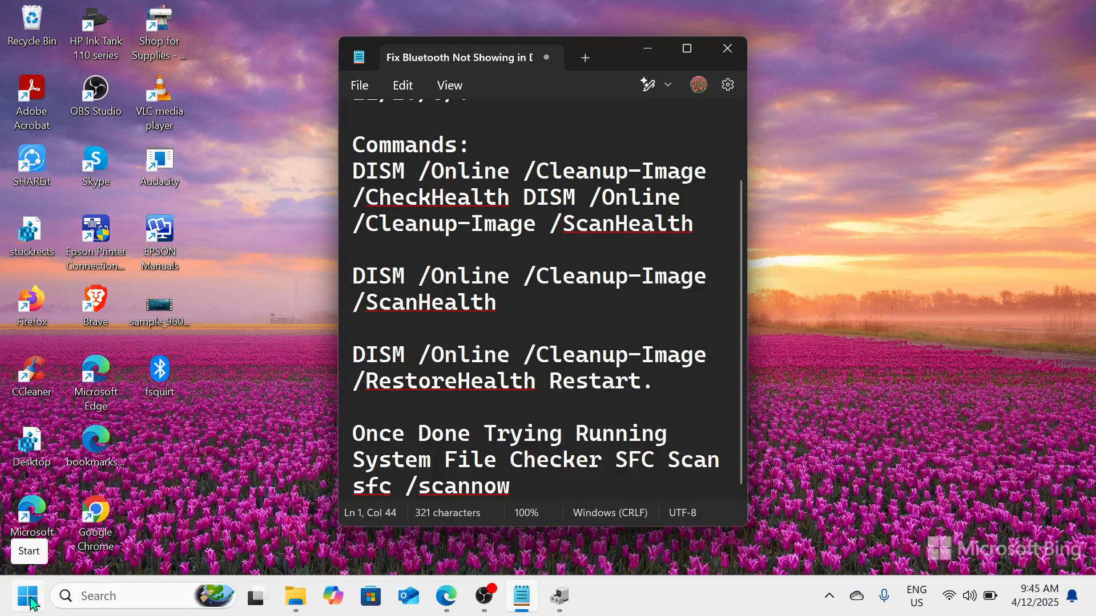
pyautogui.click(125, 598)
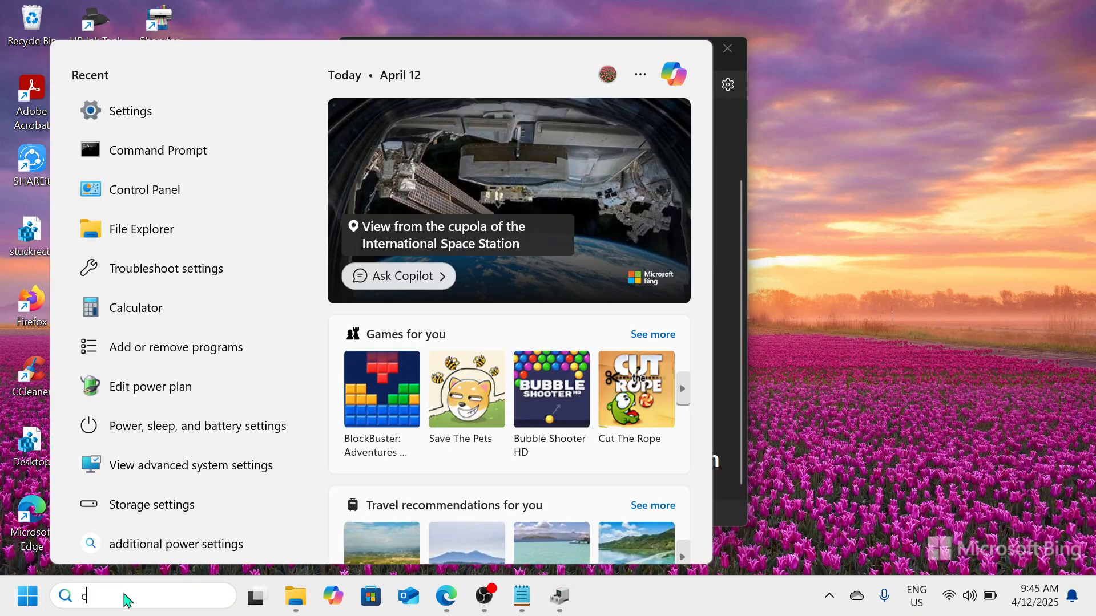
pyautogui.write('cmd')
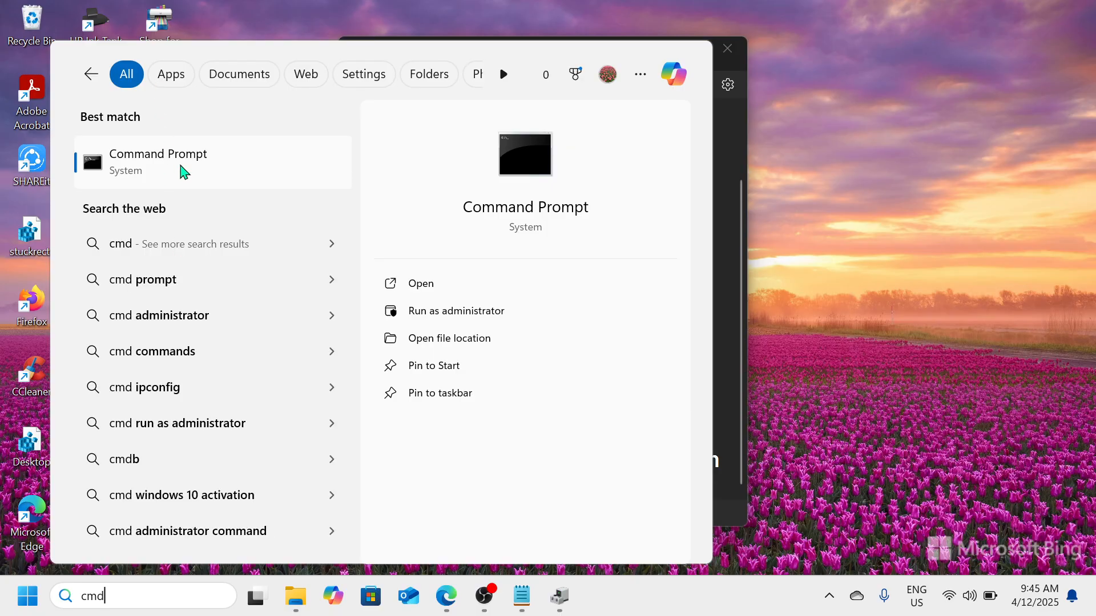
pyautogui.click(477, 311)
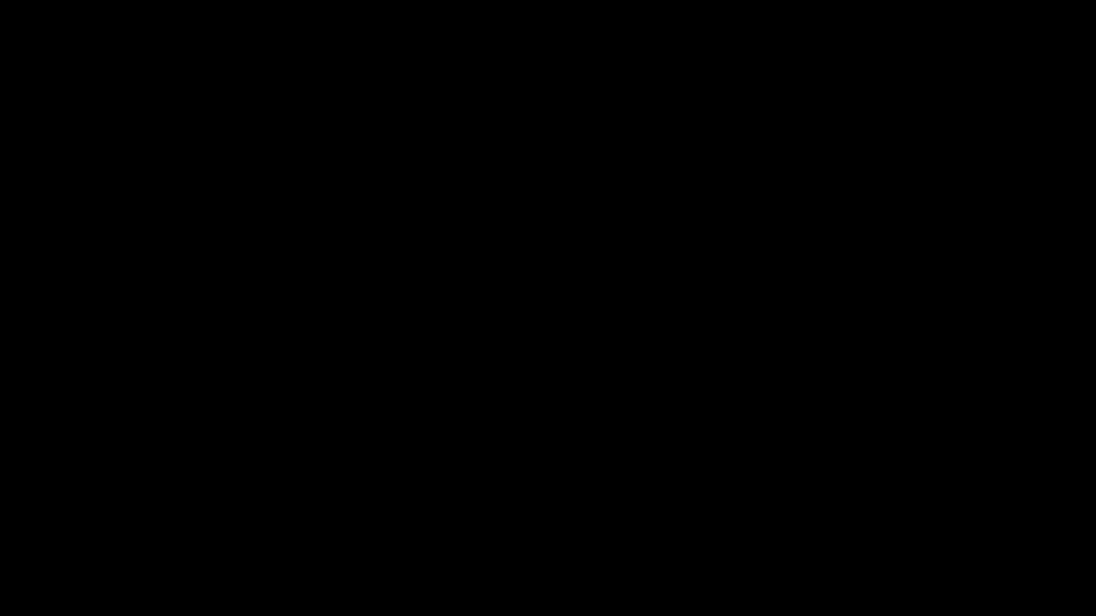
pyautogui.click(480, 426)
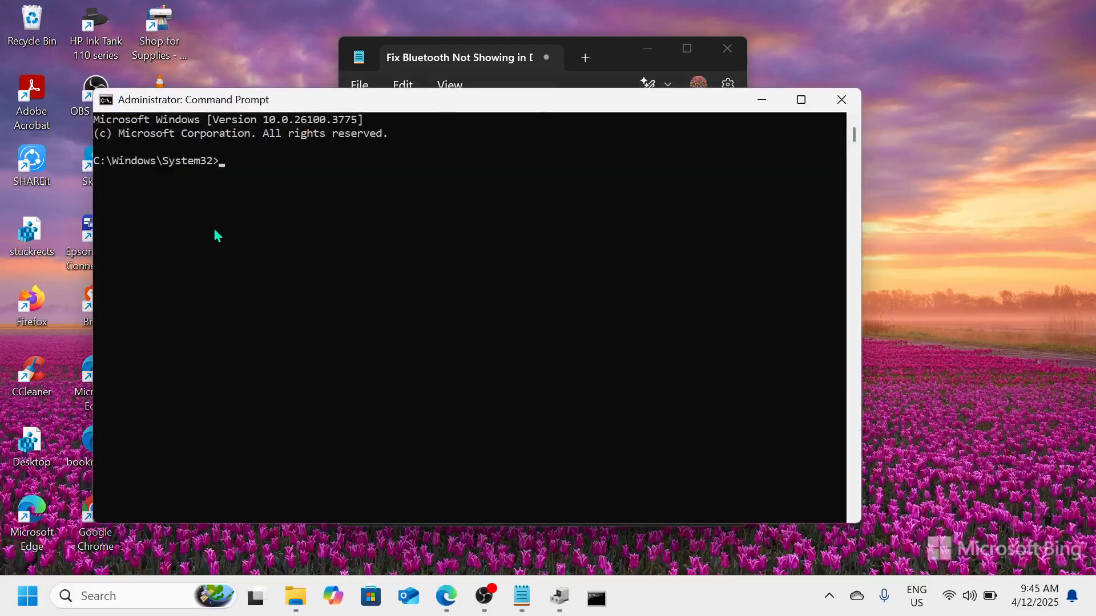
# - Copy the DISM /Online /Cleanup-Image /CheckHealth DISM /Online /Cleanup-Image /ScanHealth line from the notes and run it in Command Prompt
pyautogui.click(622, 51)
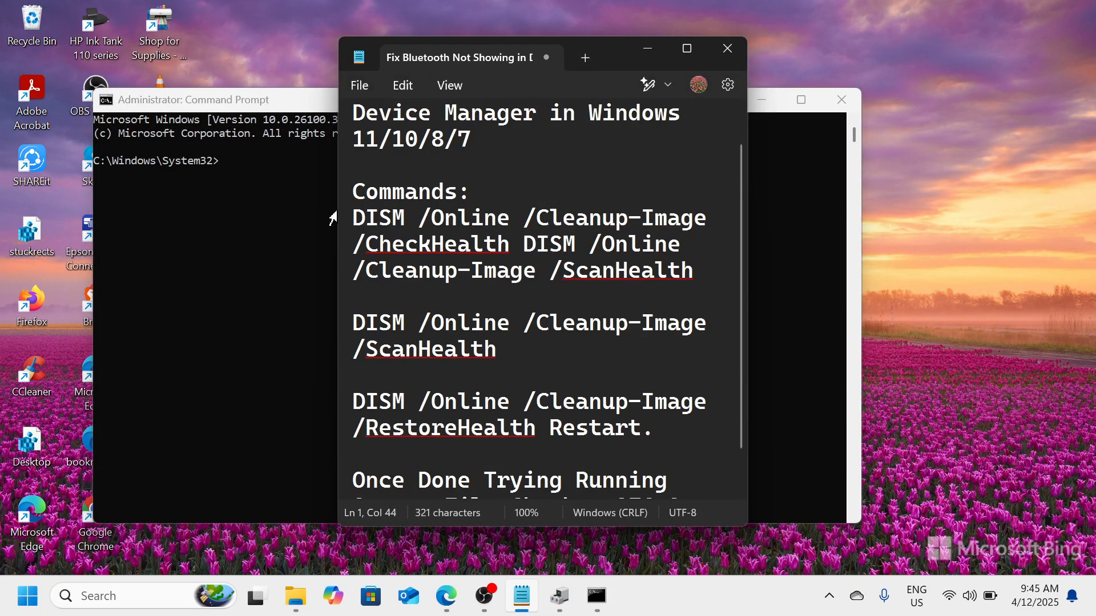
pyautogui.moveTo(353, 218); pyautogui.dragTo(698, 270)
pyautogui.hotkey('ctrl', 'c')
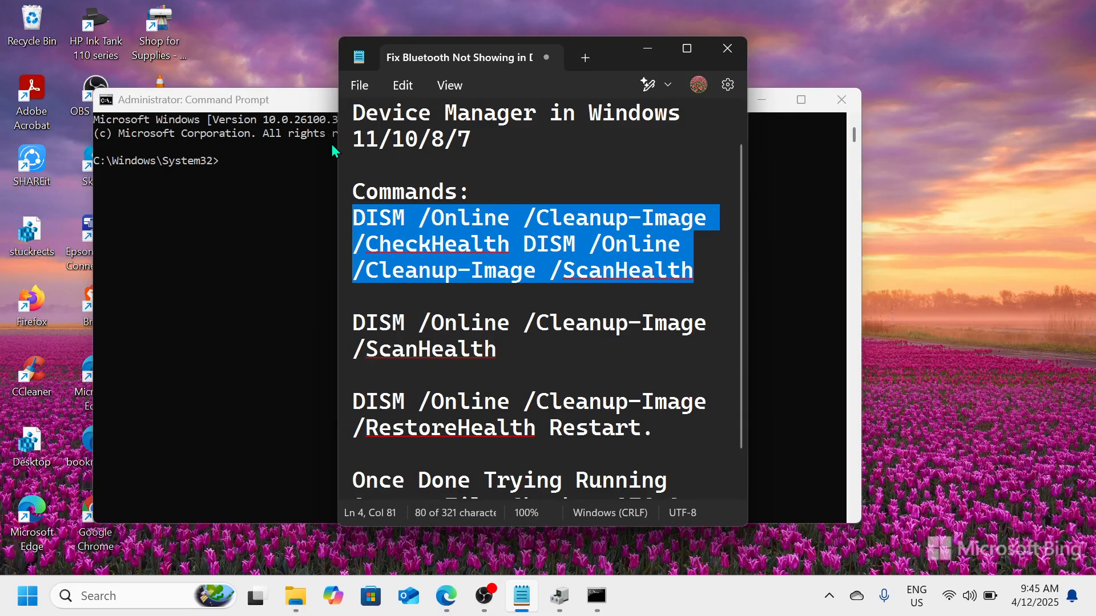
pyautogui.click(284, 154)
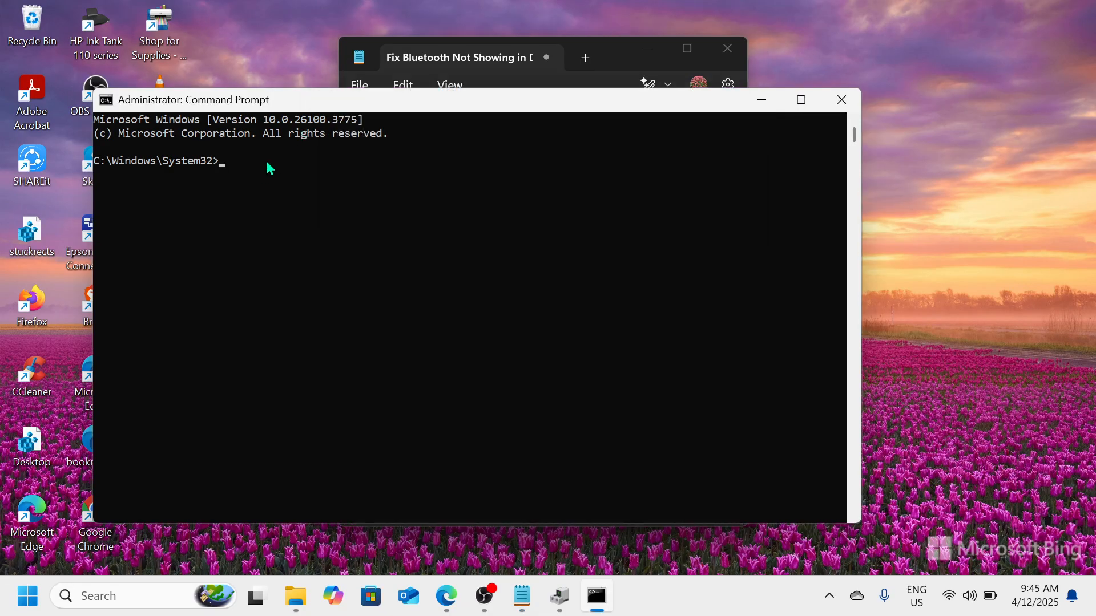
pyautogui.hotkey('ctrl', 'v')
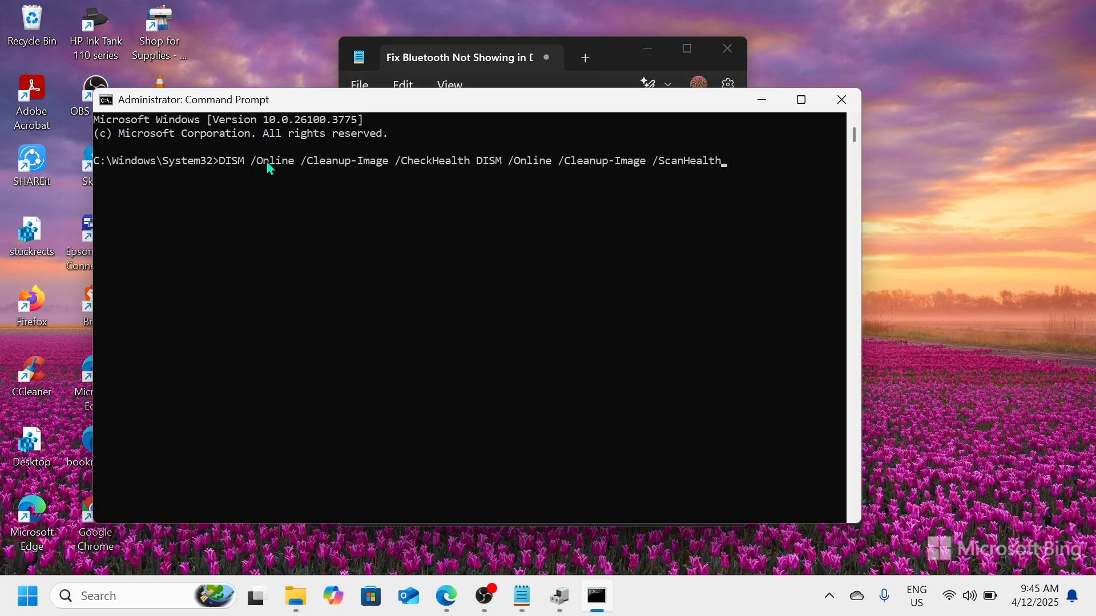
pyautogui.press('Return')
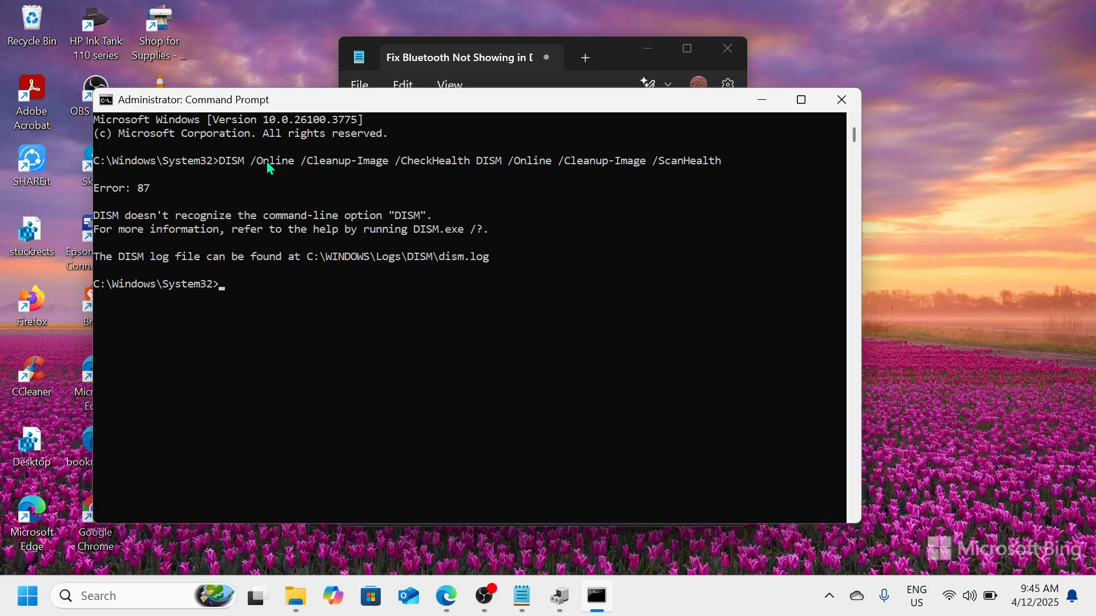
# - Copy DISM /Online /Cleanup-Image /ScanHealth from the notes and run it in Command Prompt
pyautogui.click(768, 105)
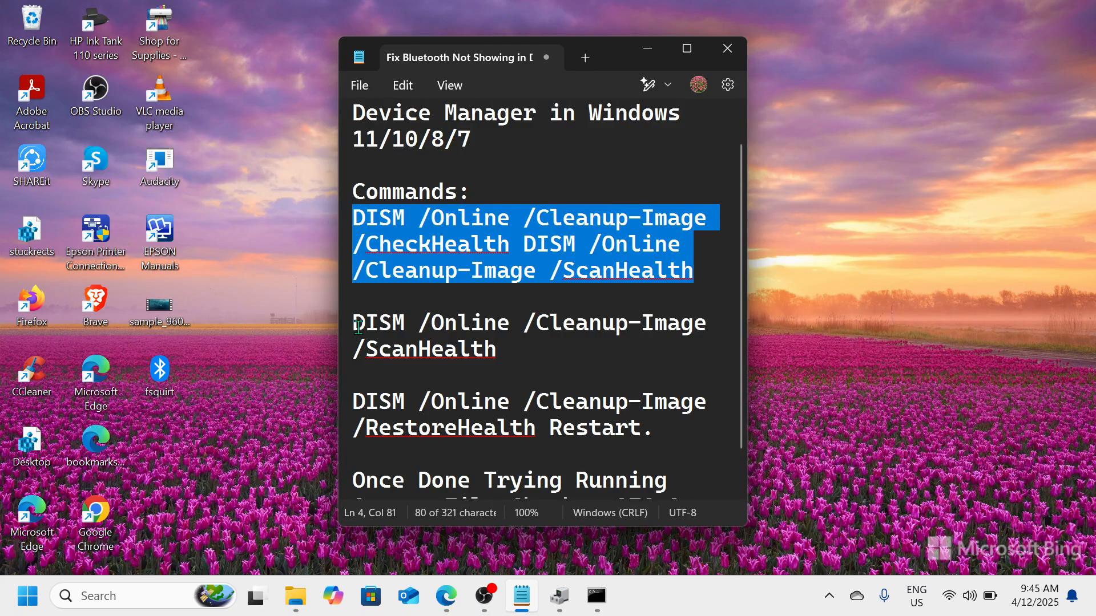
pyautogui.moveTo(354, 324); pyautogui.dragTo(501, 350)
pyautogui.hotkey('ctrl', 'c')
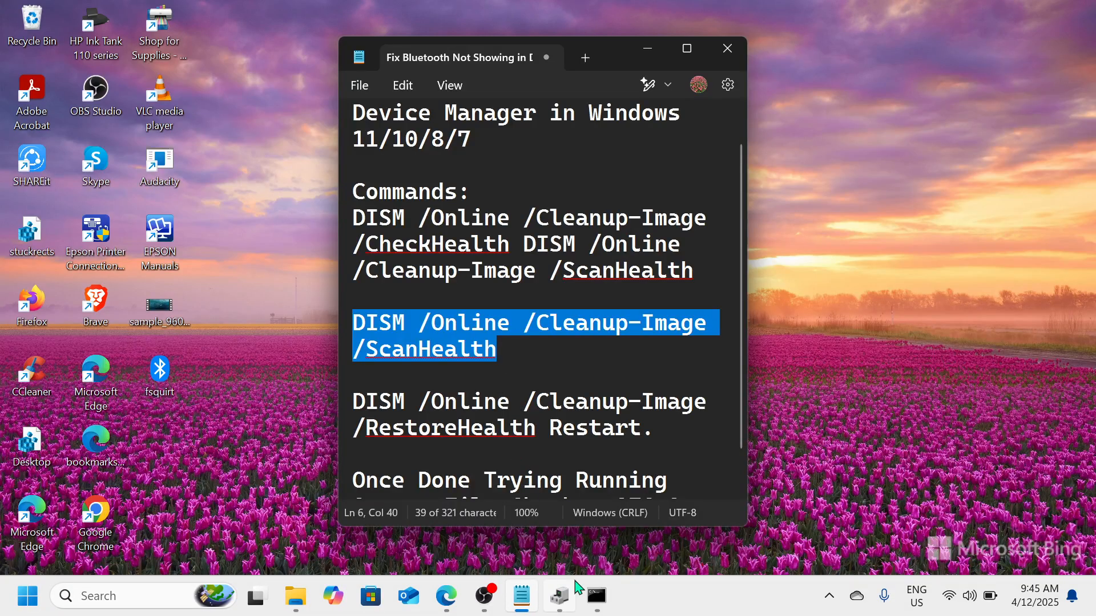
pyautogui.click(597, 595)
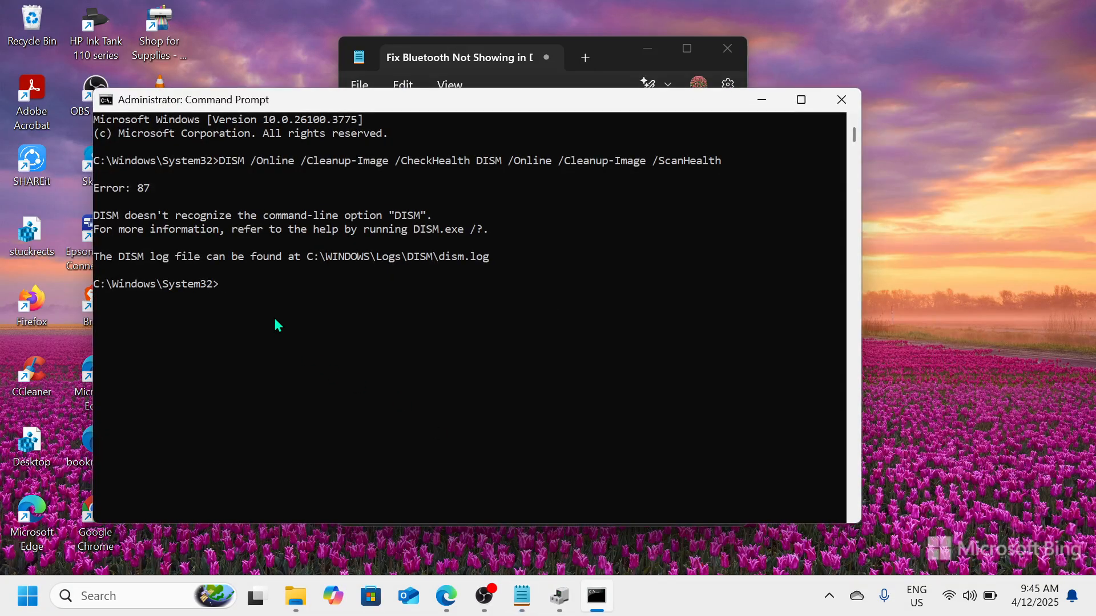
pyautogui.hotkey('ctrl', 'v')
pyautogui.press('Return')
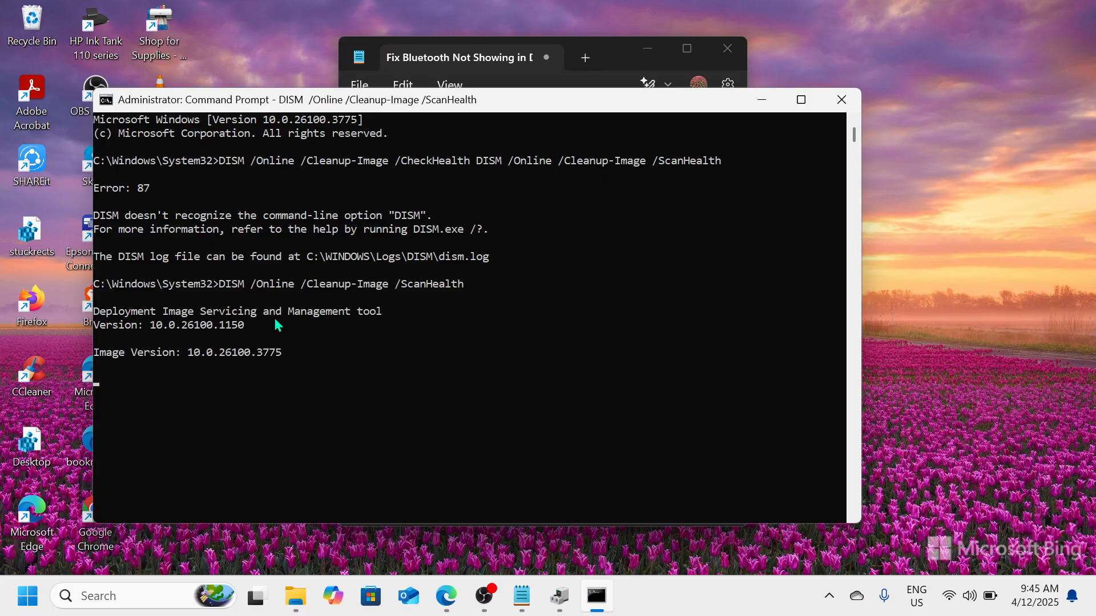
# - Copy the line "DISM /Online /Cleanup-Image /RestoreHealth Restart." from the Notepad notes
pyautogui.click(581, 79)
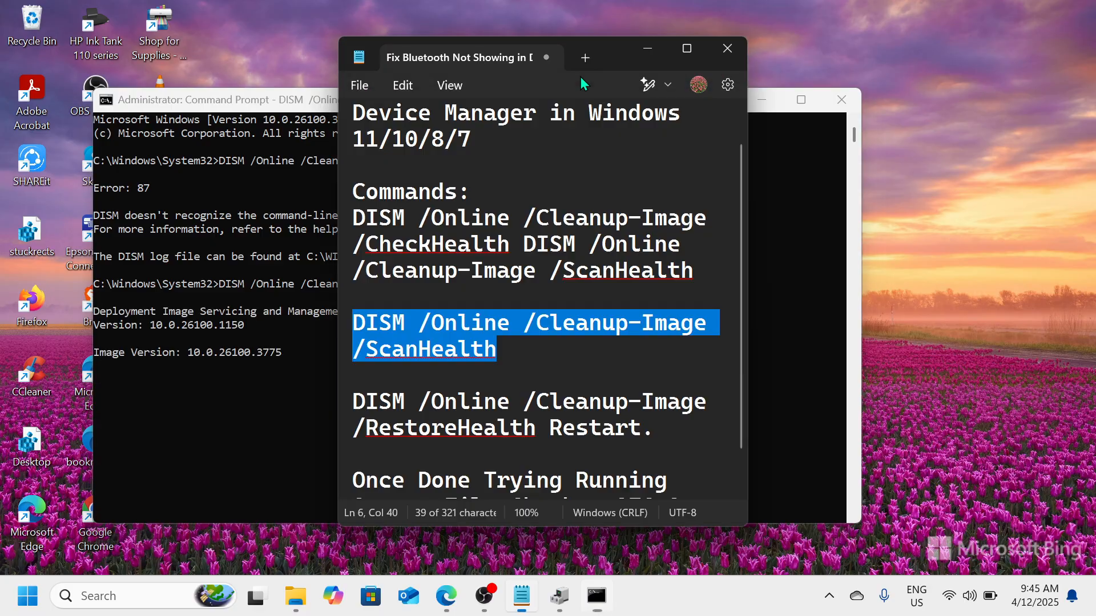
pyautogui.click(654, 433)
pyautogui.moveTo(654, 432); pyautogui.dragTo(355, 418)
pyautogui.hotkey('ctrl', 'c')
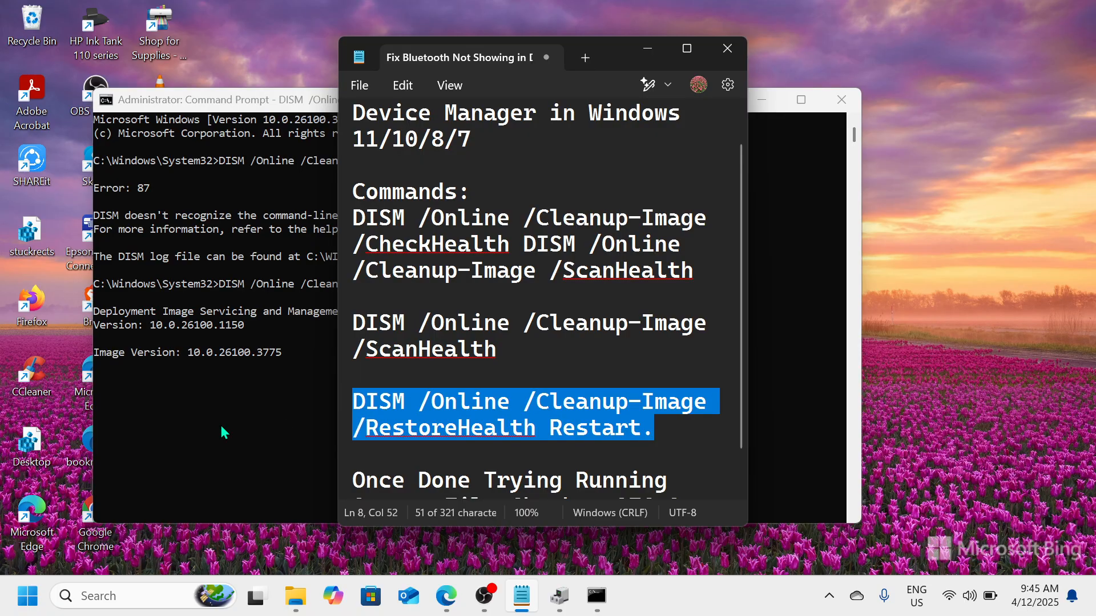
pyautogui.click(296, 357)
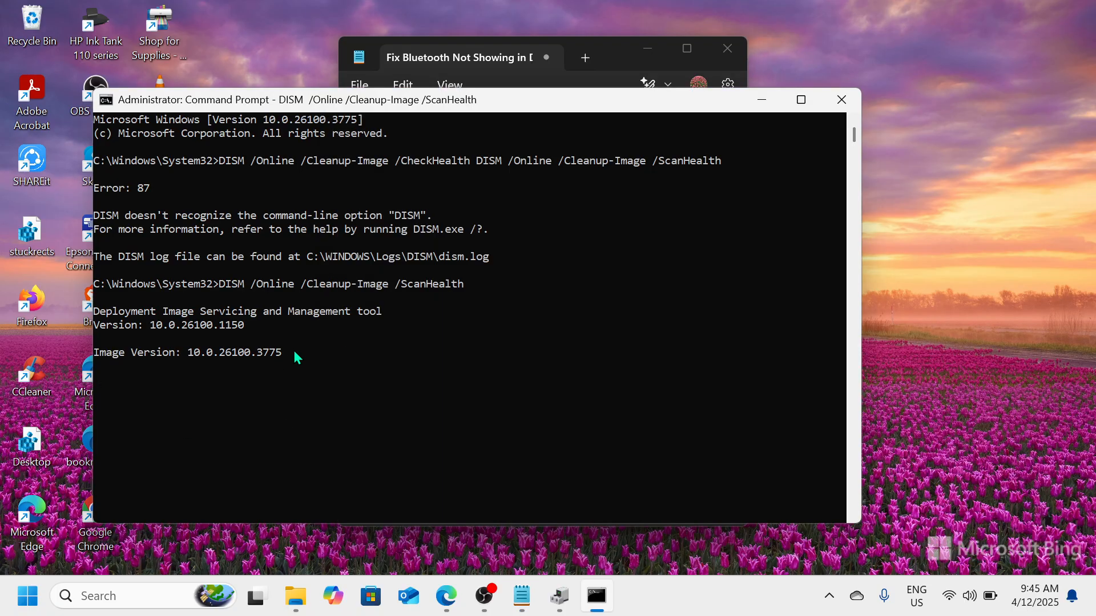
pyautogui.click(294, 353)
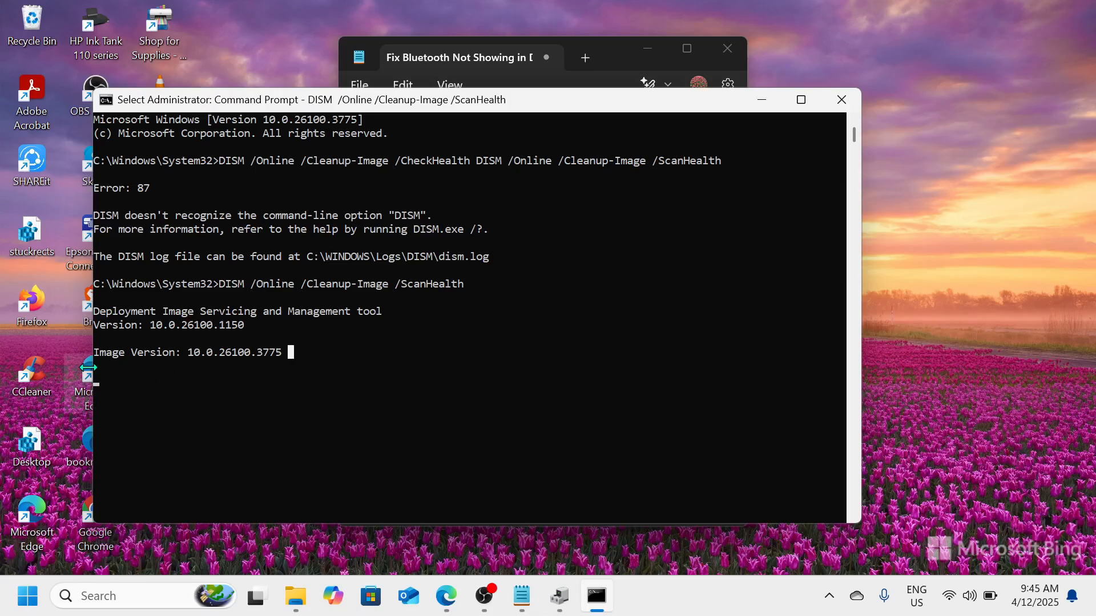
pyautogui.press('Escape')
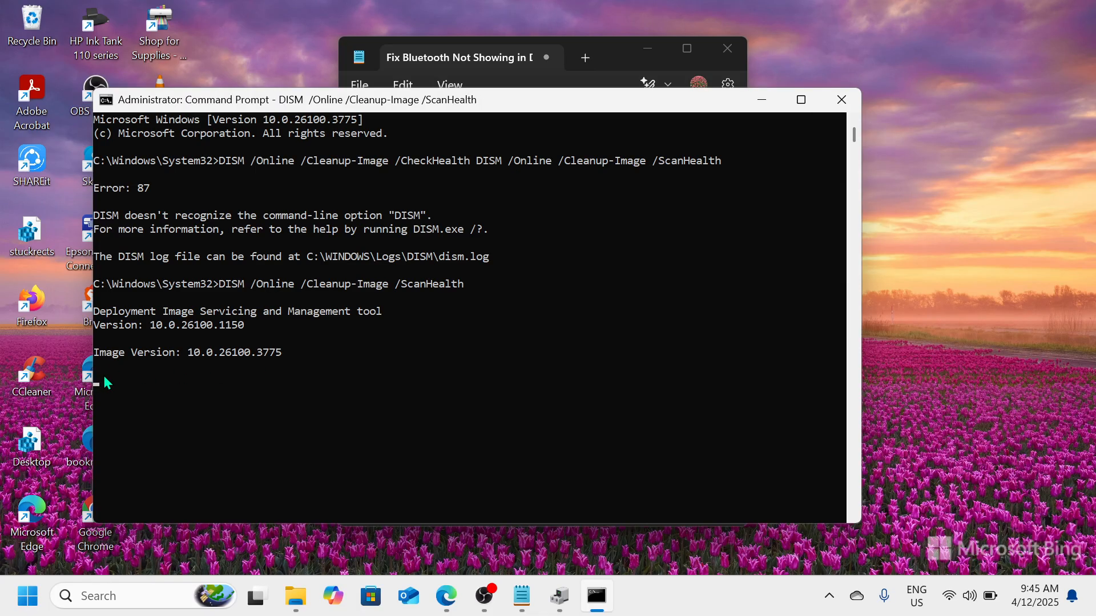
pyautogui.click(108, 381)
pyautogui.press('Escape')
pyautogui.click(104, 382)
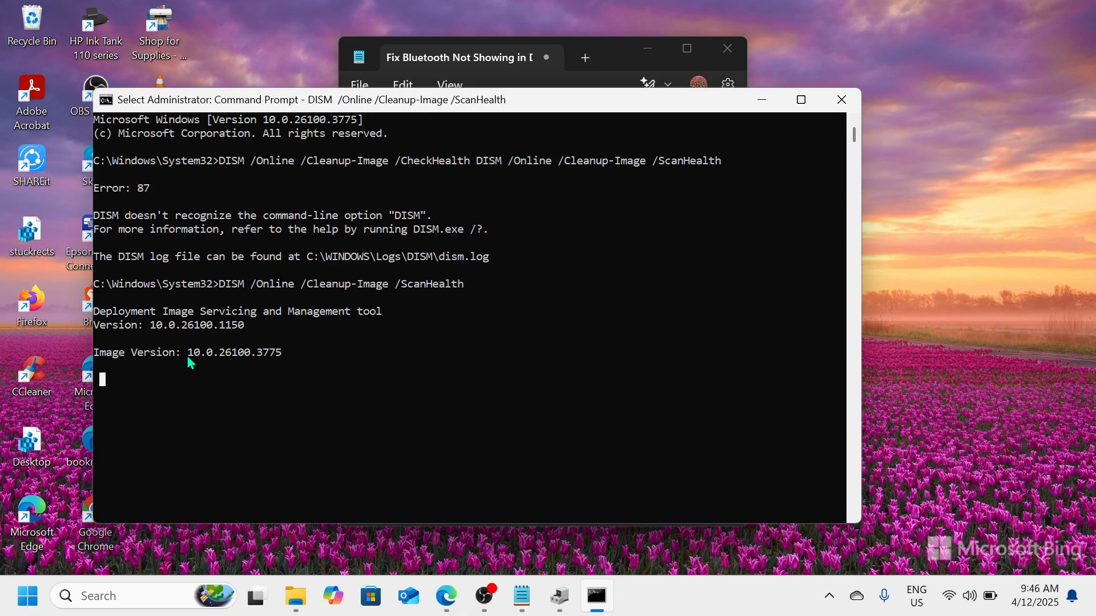
# - Close the Command Prompt window running ScanHealth and open a new one as administrator
pyautogui.click(841, 99)
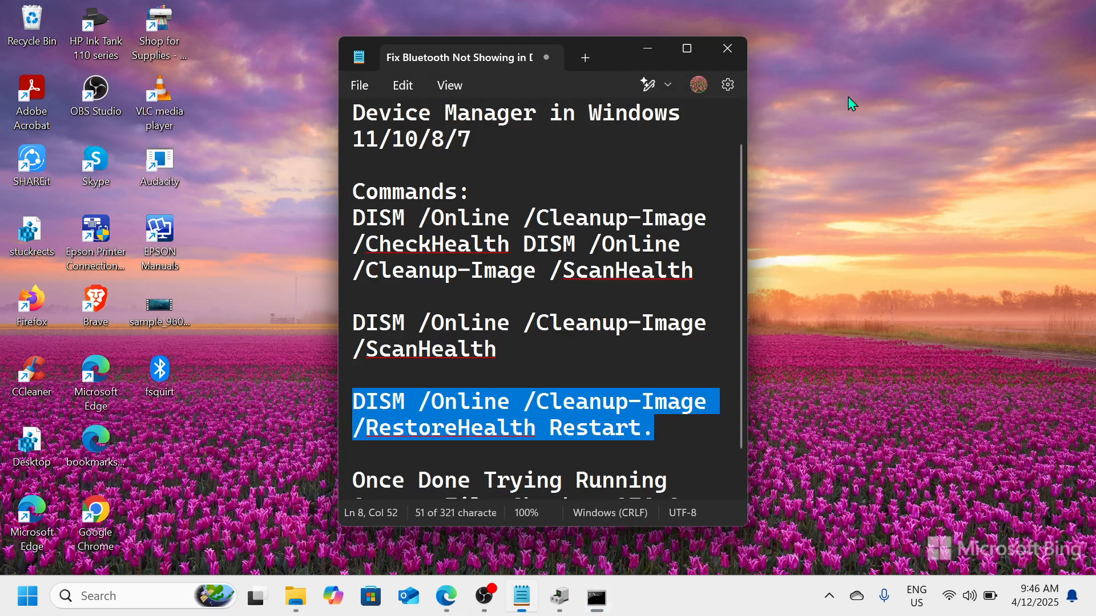
pyautogui.click(104, 595)
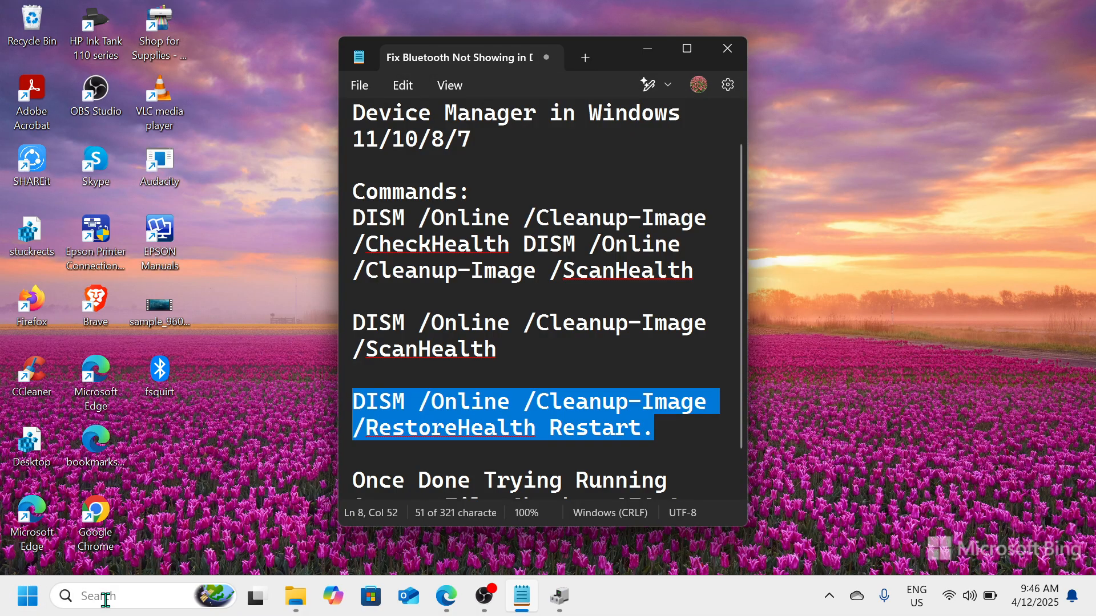
pyautogui.write('cmd')
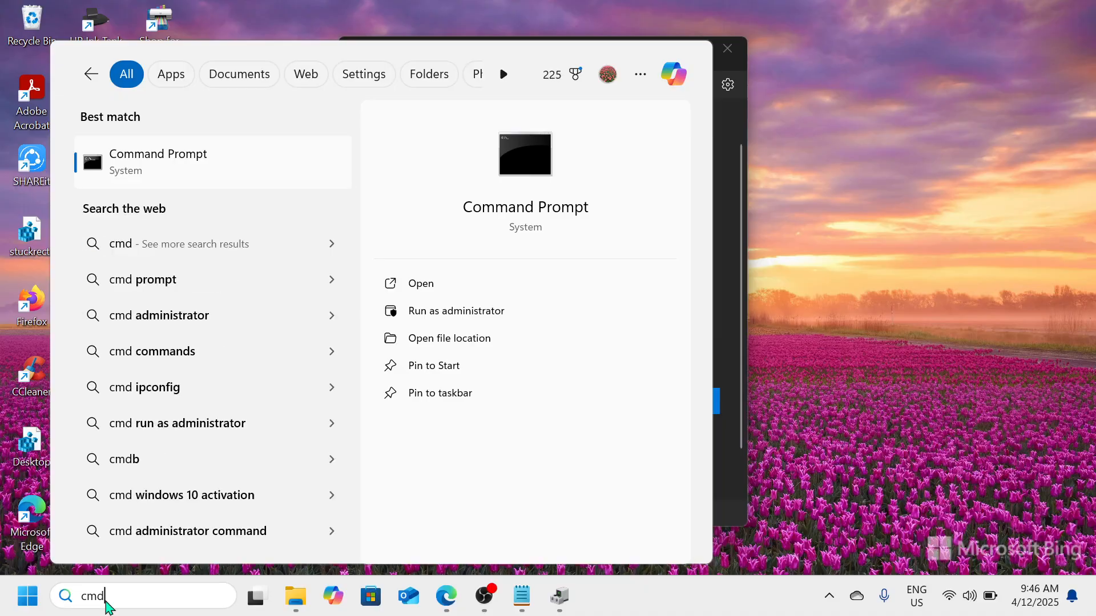
pyautogui.click(463, 316)
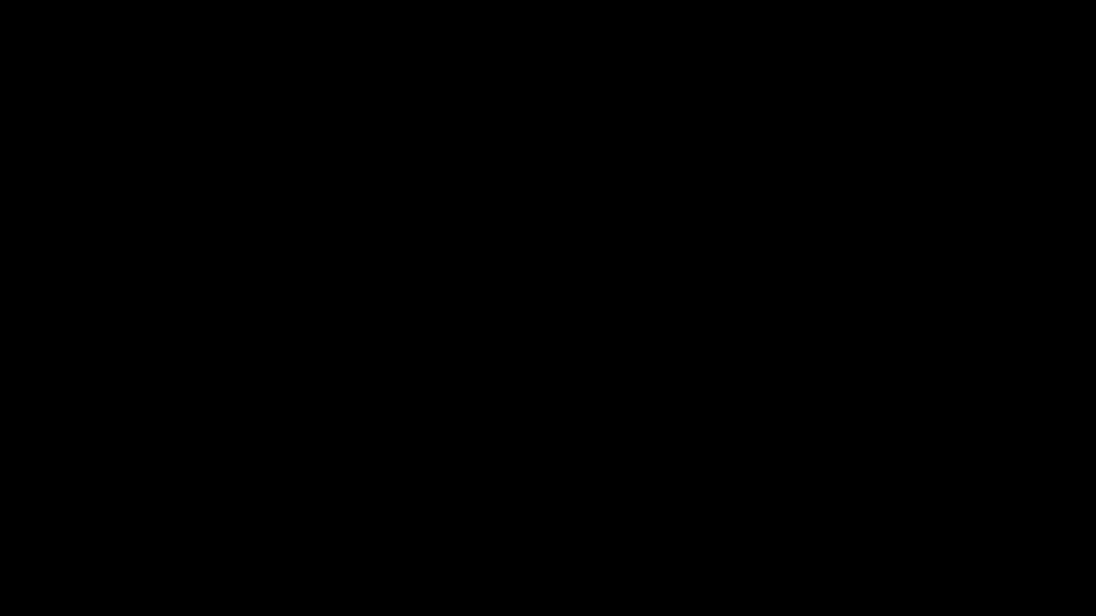
# - Paste the copied command, remove its trailing period, and run DISM /Online /Cleanup-Image /RestoreHealth Restart
pyautogui.hotkey('ctrl', 'v')
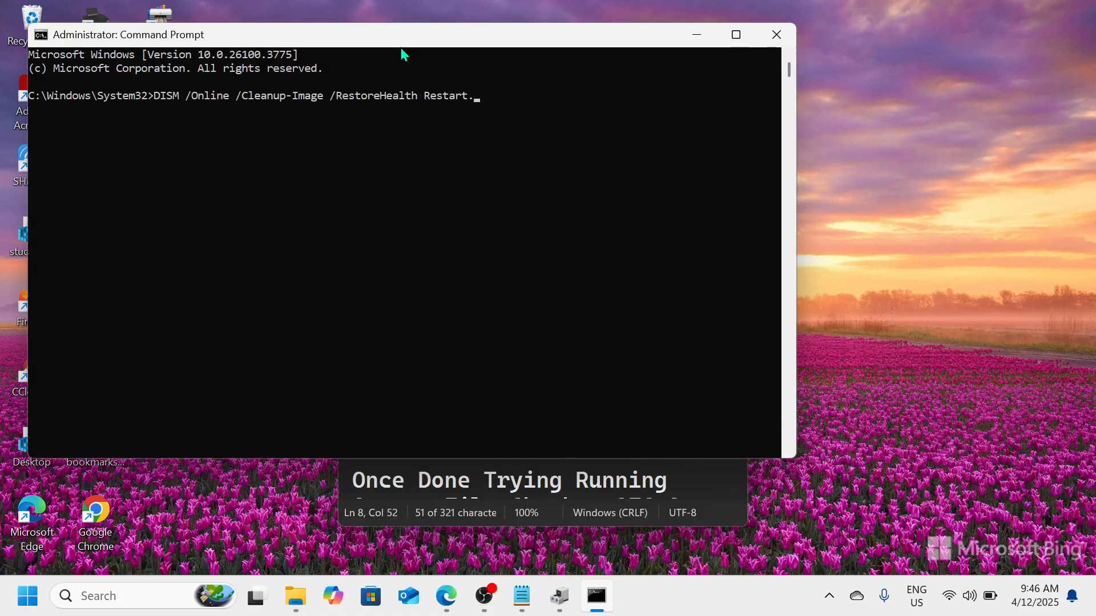
pyautogui.press('BackSpace')
pyautogui.press('BackSpace')
pyautogui.write('t')
pyautogui.press('BackSpace')
pyautogui.write('t')
pyautogui.press('Return')
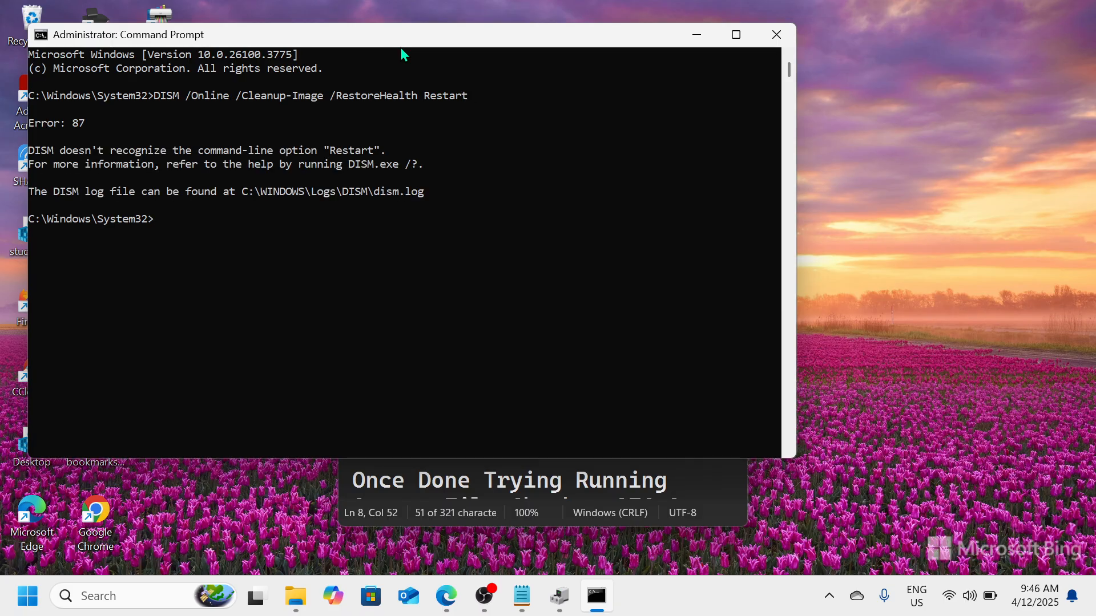
# - Check the notes for the System File Checker command and run sfc /scannow in Command Prompt
pyautogui.click(700, 39)
pyautogui.scroll(-1, 512, 447)
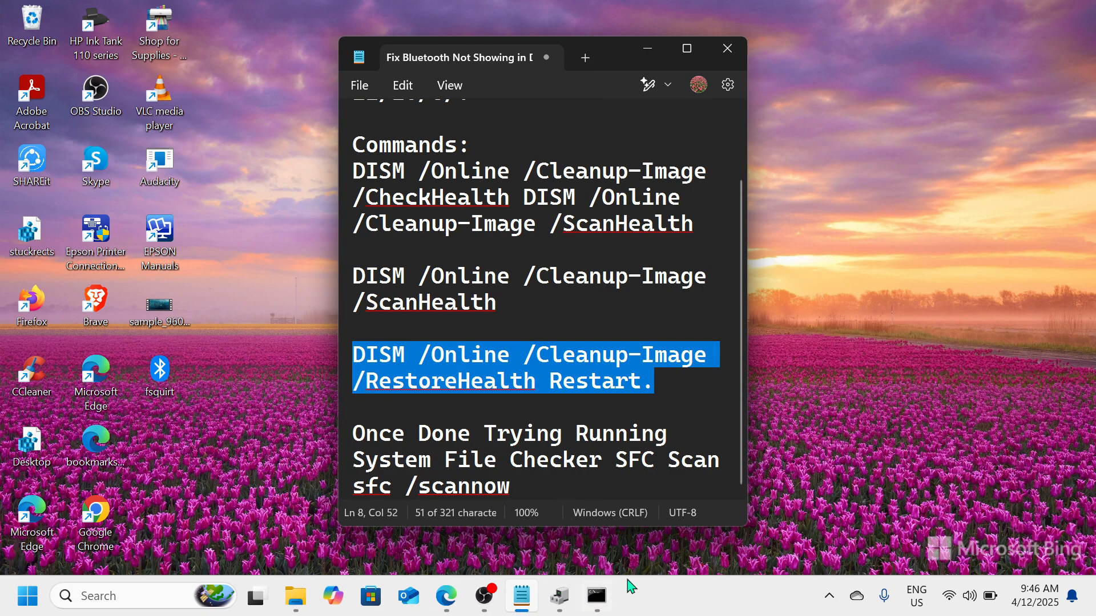
pyautogui.click(596, 596)
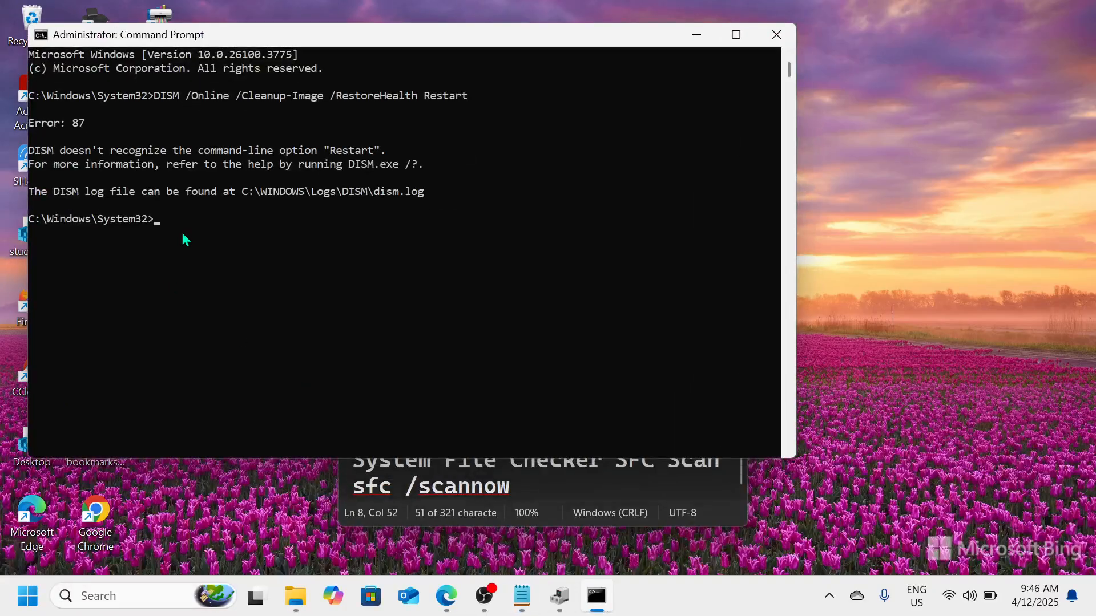
pyautogui.write('sfc /scannow')
pyautogui.press('Return')
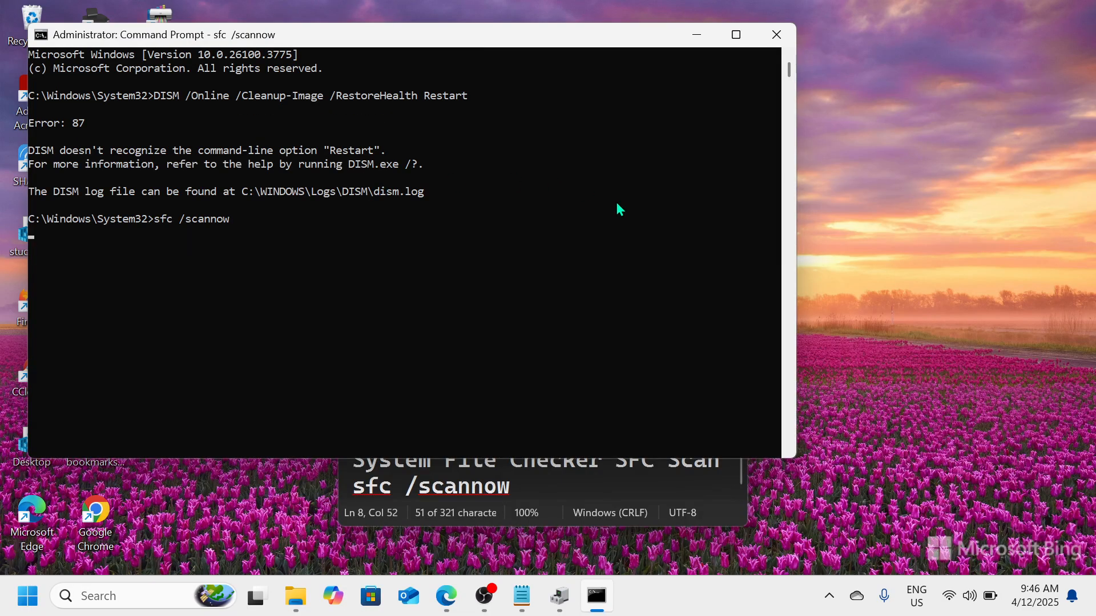
# - Close Command Prompt during the System File Checker scan and open a new window as administrator
pyautogui.click(764, 32)
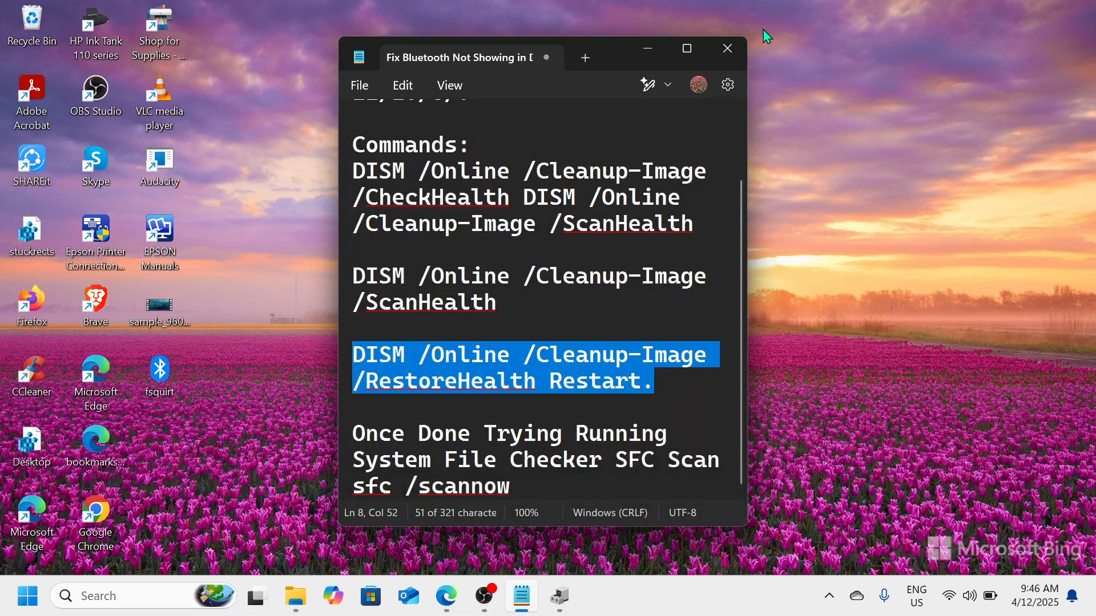
pyautogui.click(122, 593)
pyautogui.write('cmd')
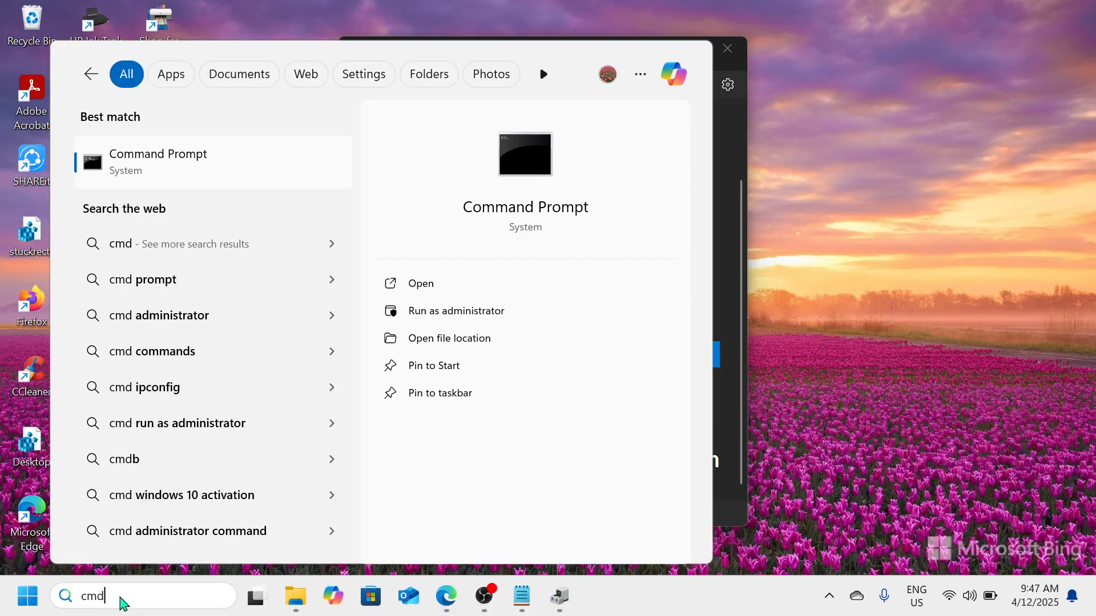
pyautogui.click(471, 313)
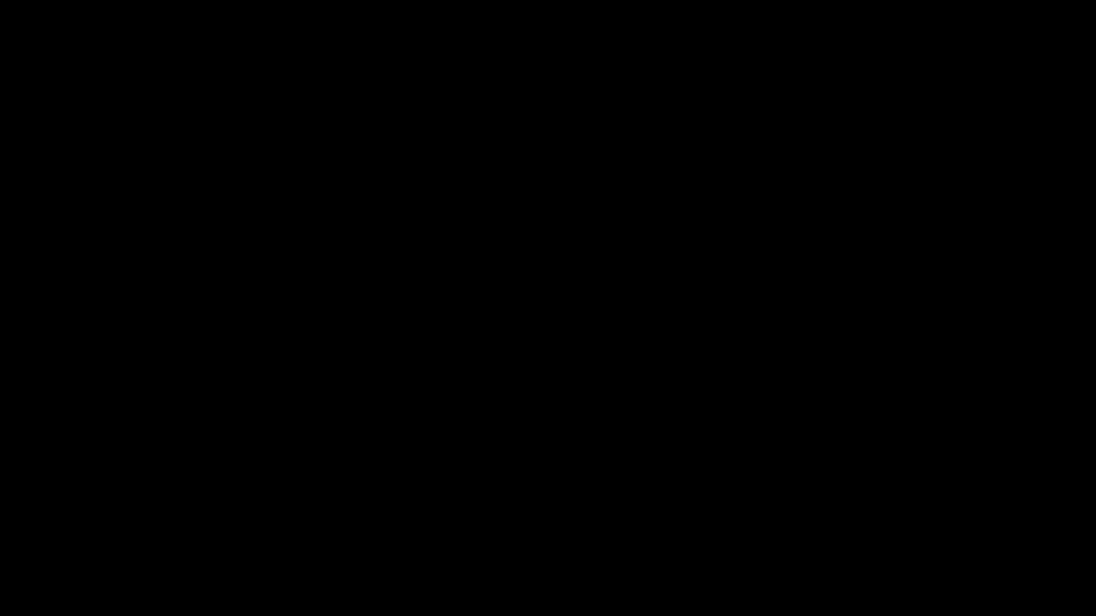
pyautogui.click(433, 344)
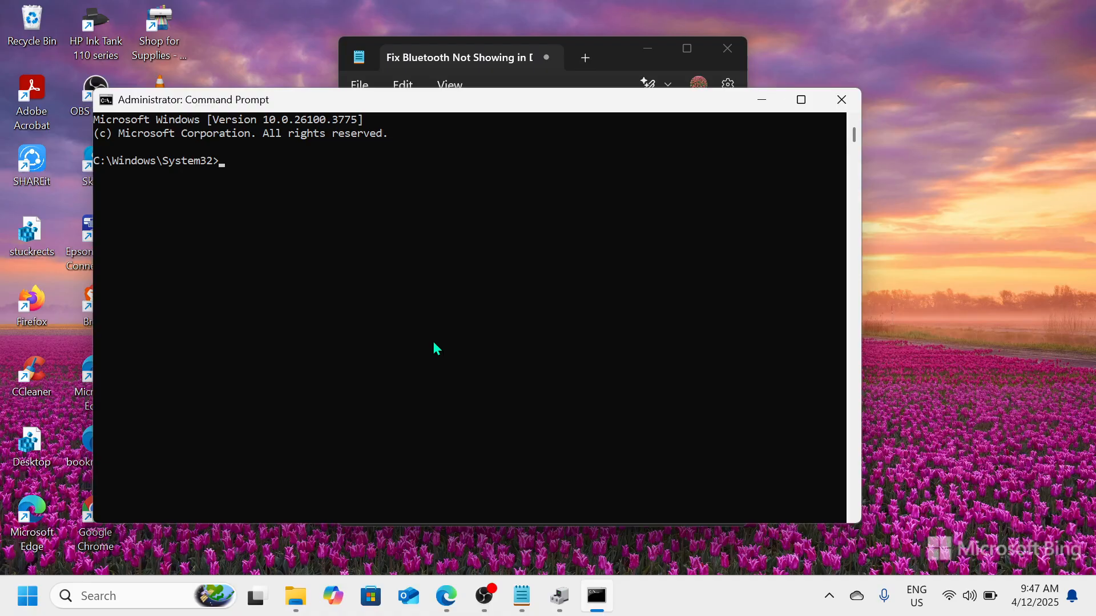
# - Run sfc /scannow in the new administrator Command Prompt window
pyautogui.write('sfc /scannow')
pyautogui.press('Return')
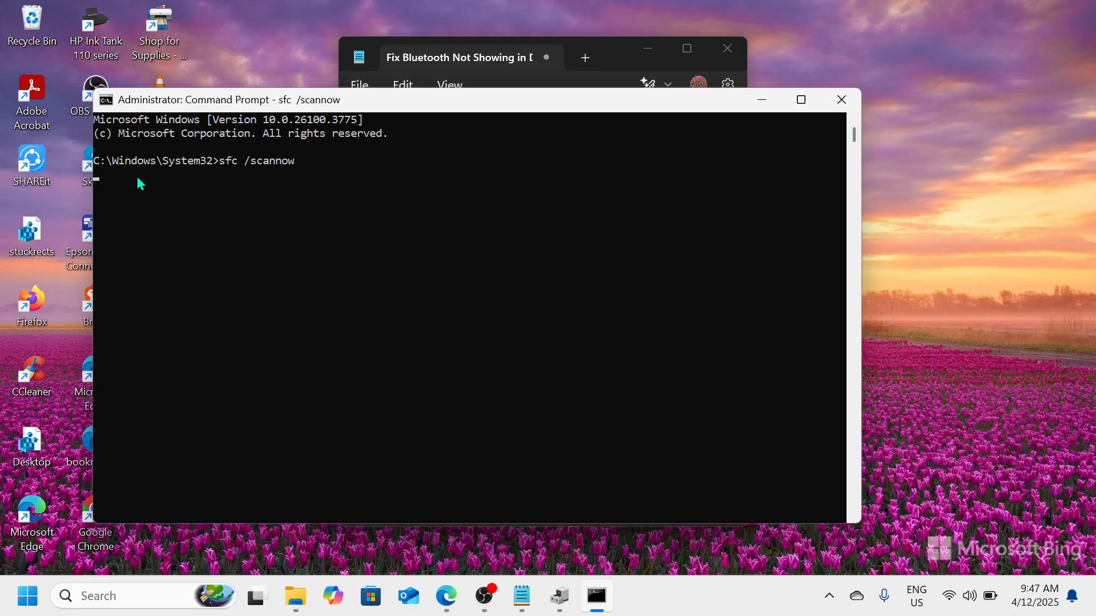
pyautogui.click(482, 610)
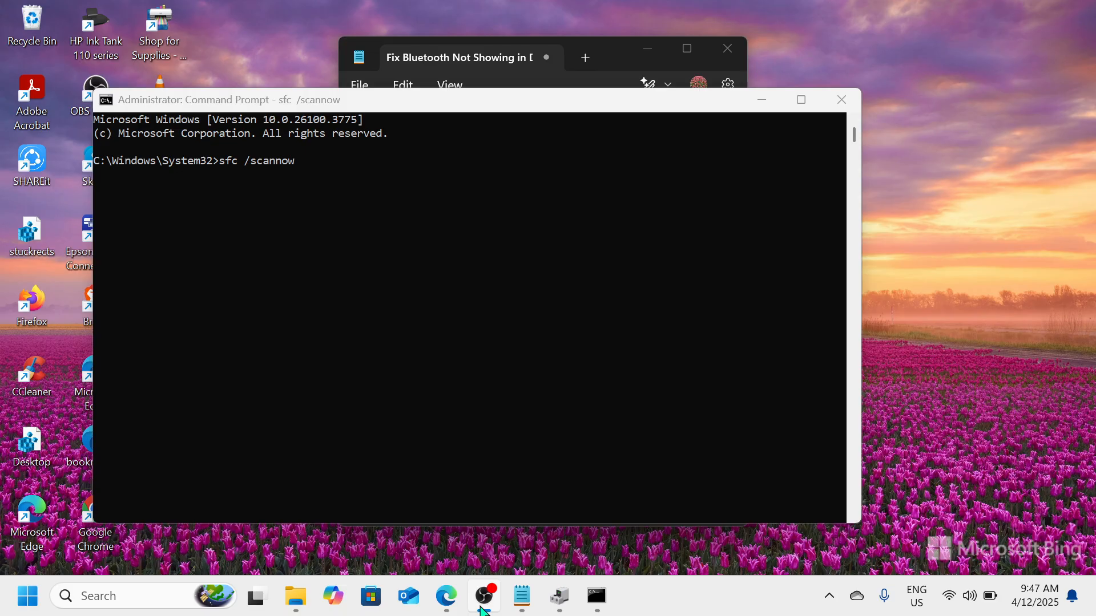